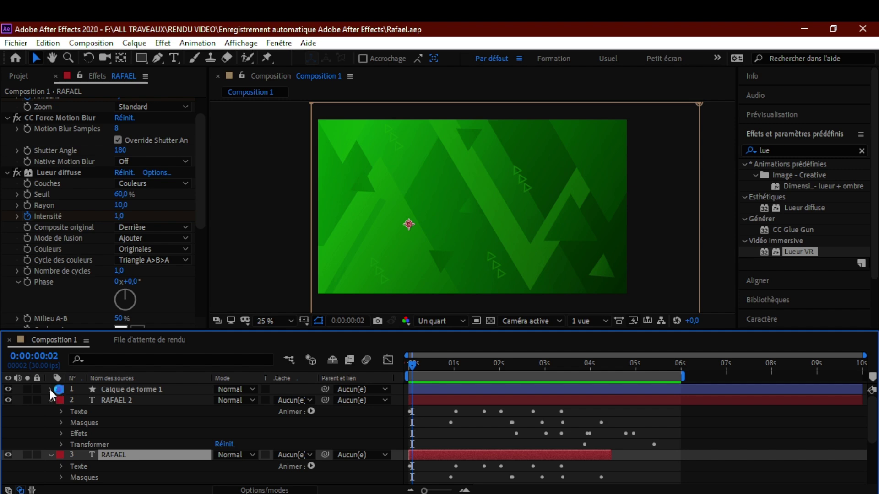
- Collapse the two title text layers in the timeline and preview the composition's text animation
left_click(50, 400)
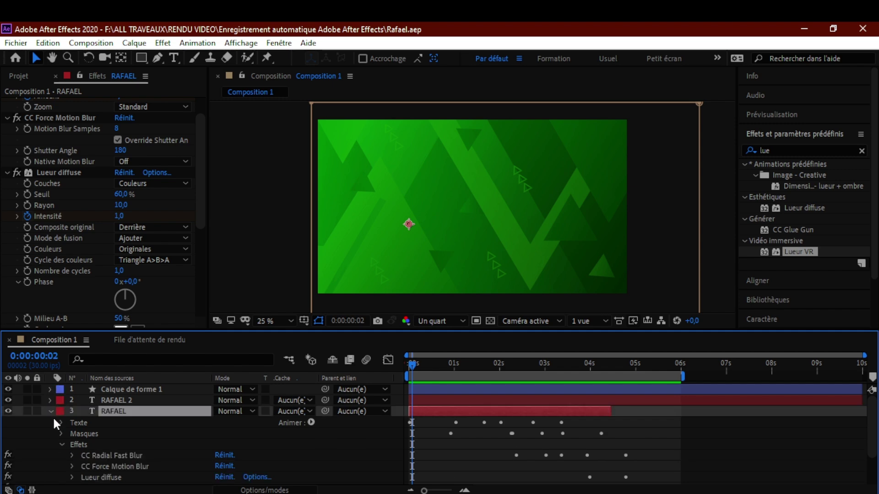
left_click(51, 411)
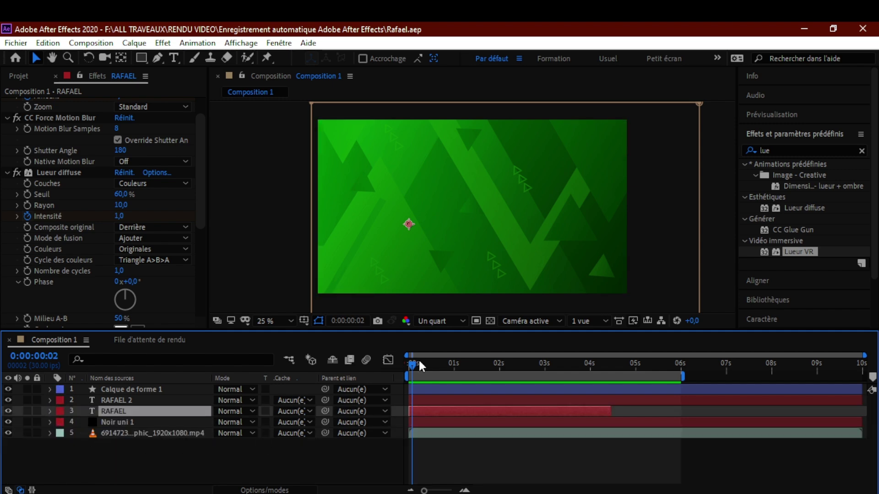
key("space")
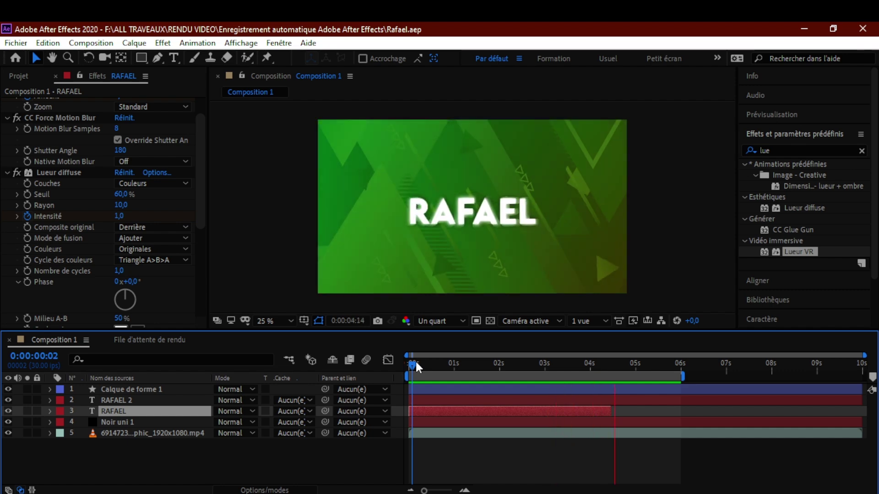
key("space")
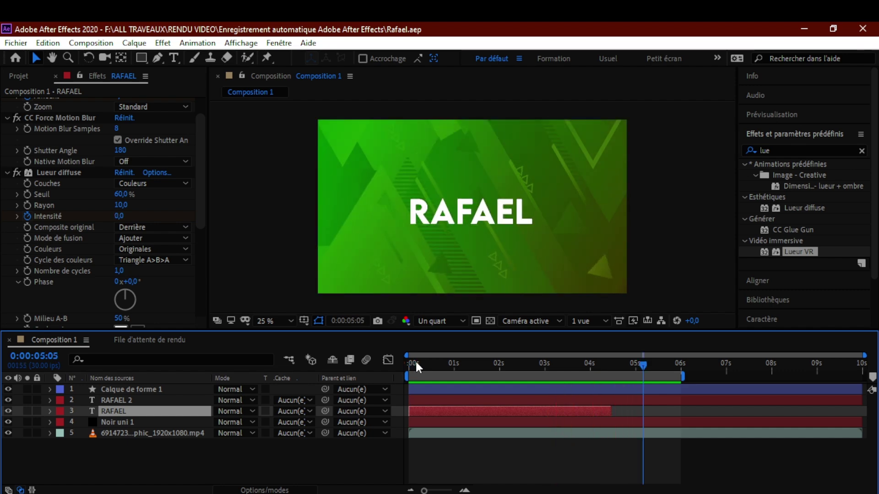
- Examine the effects applied to text layer 3, including CC Radial Fast Blur and Lueur VR
left_click(101, 405)
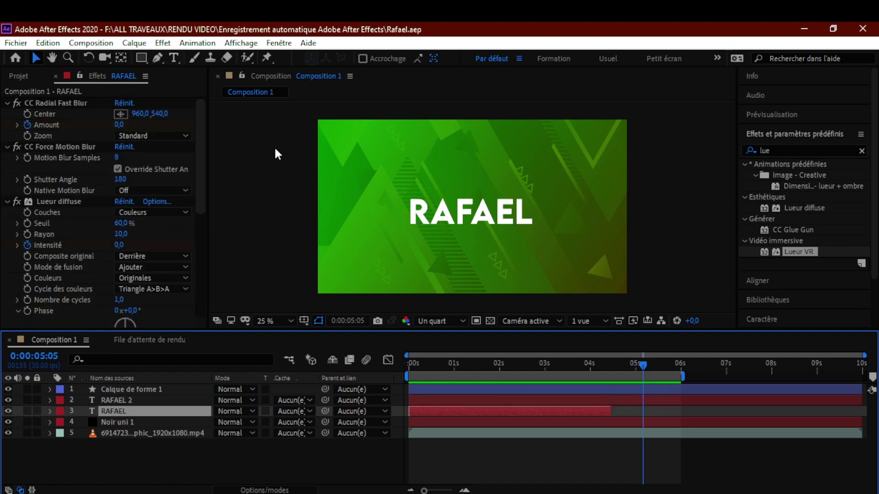
left_click(50, 411)
scroll(81, 420, "down", 2)
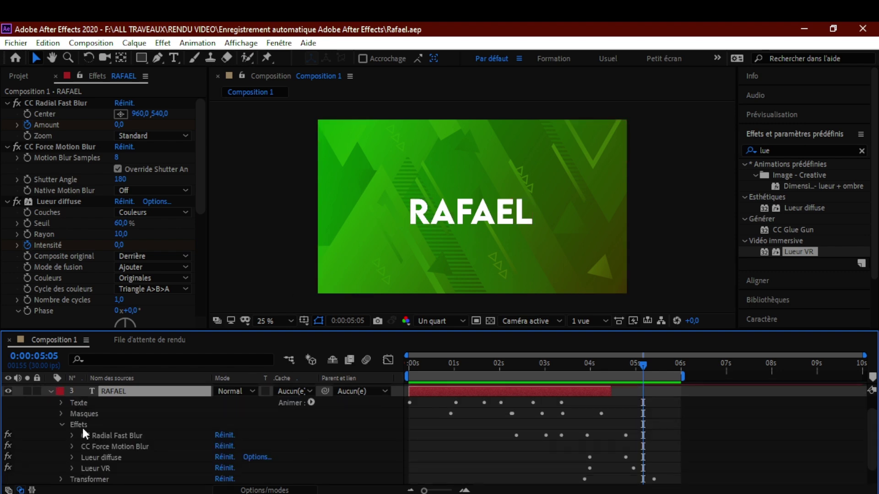
left_click(49, 392)
- Clear the effects search and browse the Text categories under the predefined animations
left_click(784, 150)
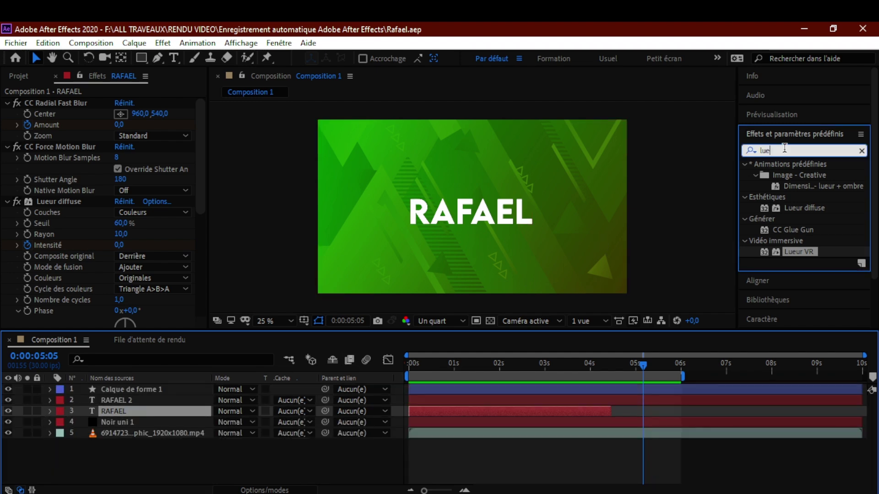
key("BackSpace")
key("BackSpace")
key("BackSpace")
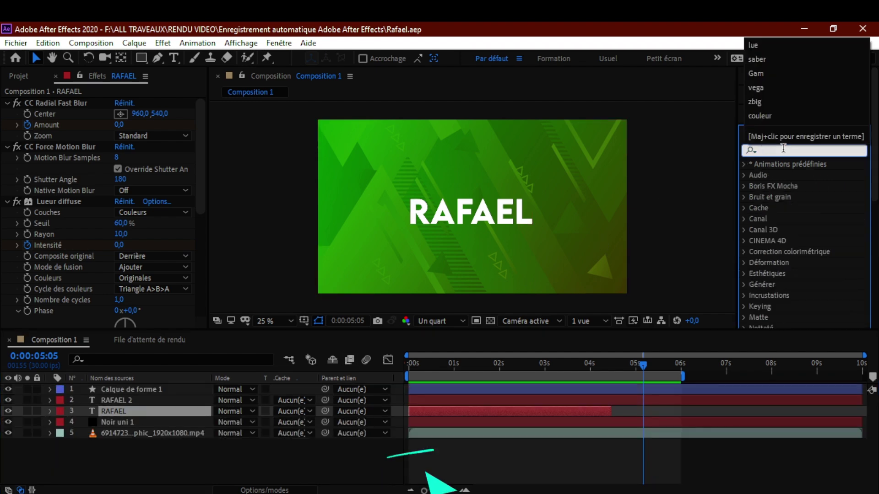
left_click(742, 165)
left_click(744, 164)
scroll(799, 215, "down", 1)
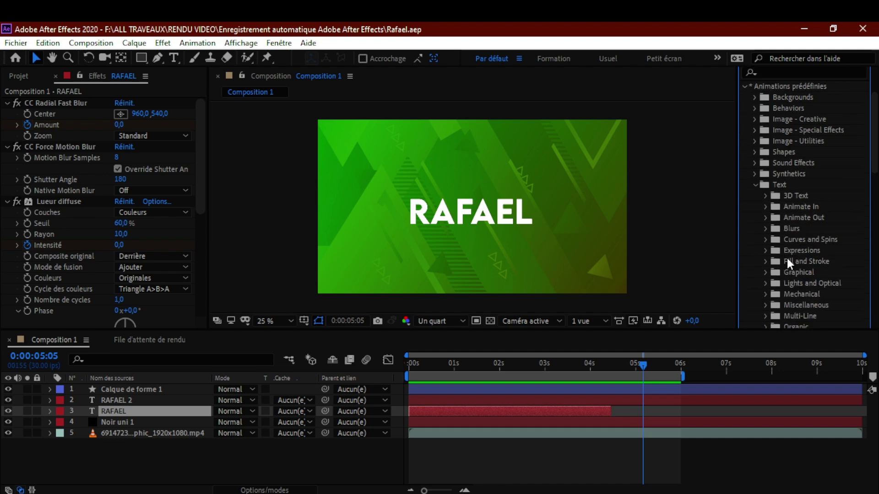
scroll(786, 256, "down", 8)
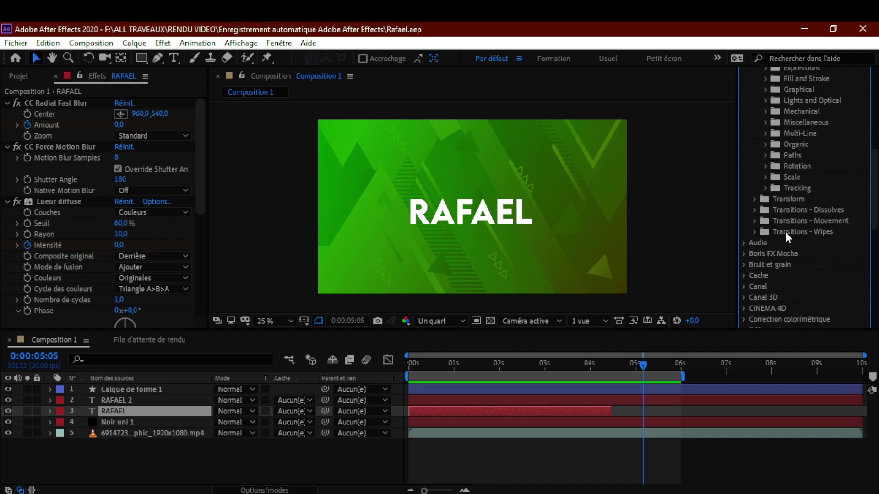
- Preview the composition from its first frame
left_click(374, 363)
key("Home")
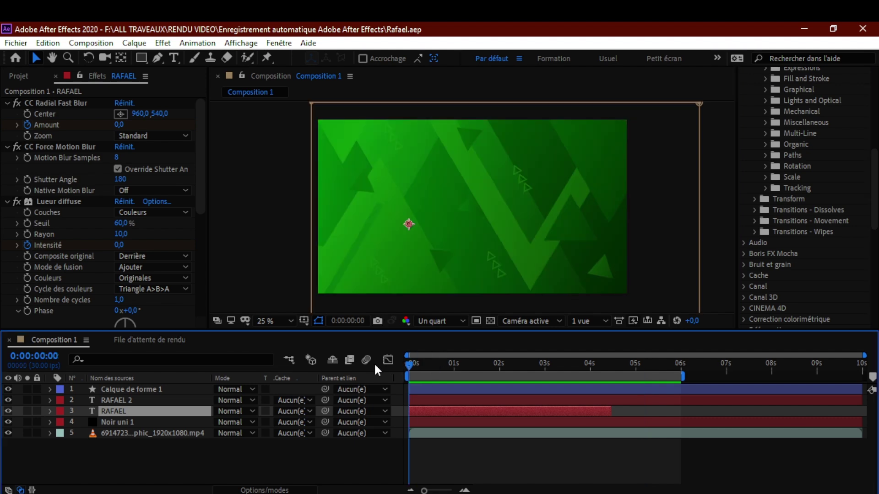
key("space")
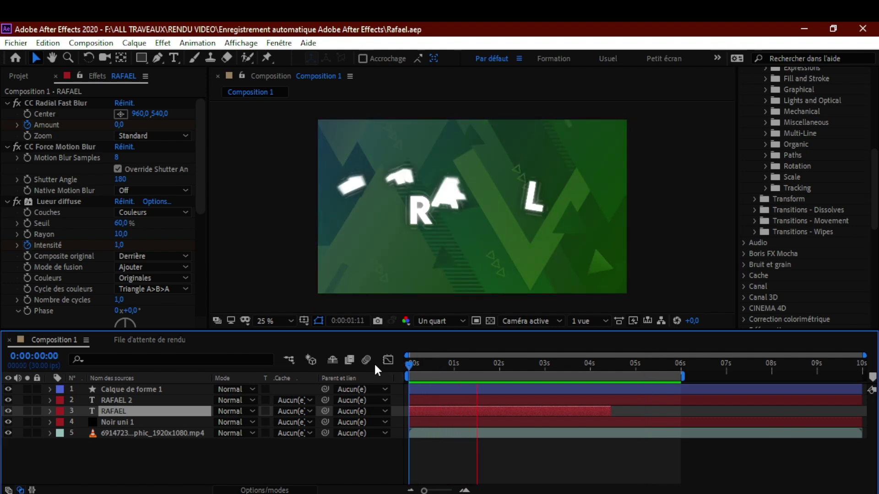
key("space")
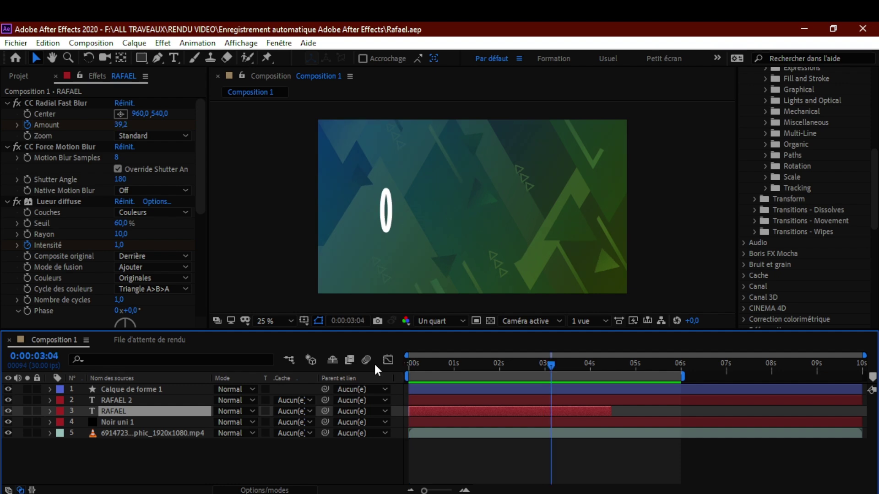
- Examine the text animators, effects and available animation properties of text layer 3, and collapse the layer
scroll(796, 206, "up", 4)
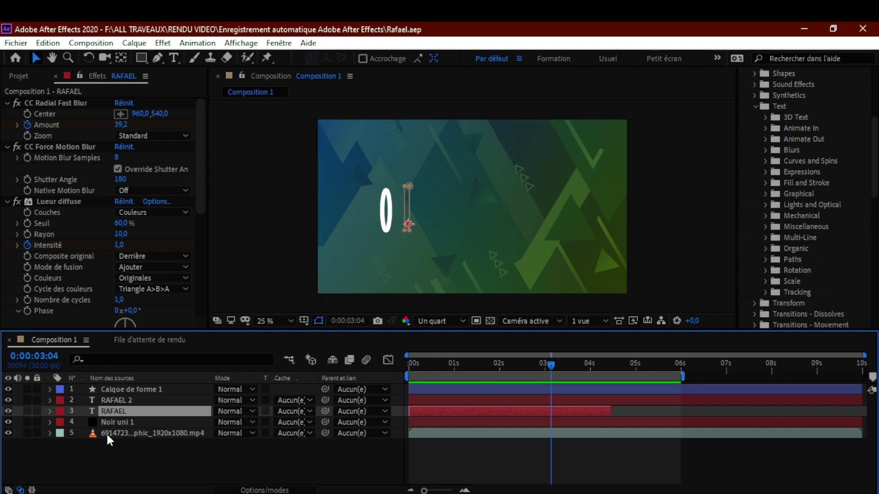
left_click(50, 409)
left_click(63, 403)
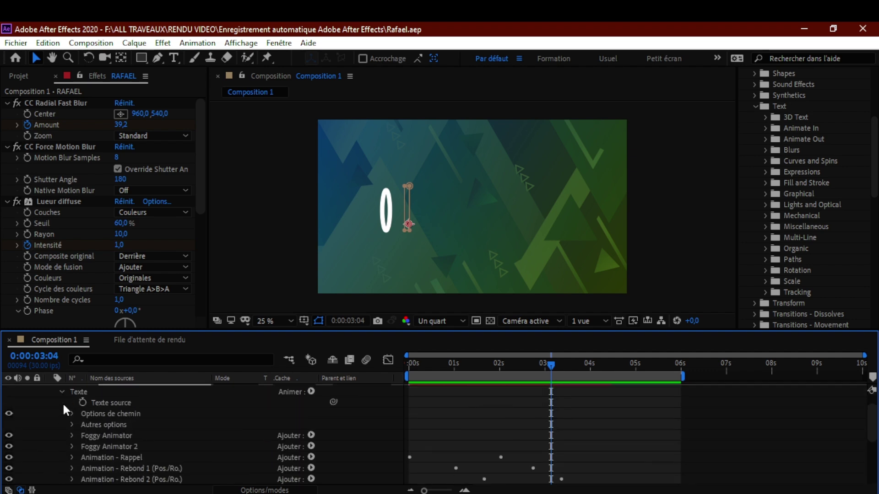
scroll(133, 402, "down", 5)
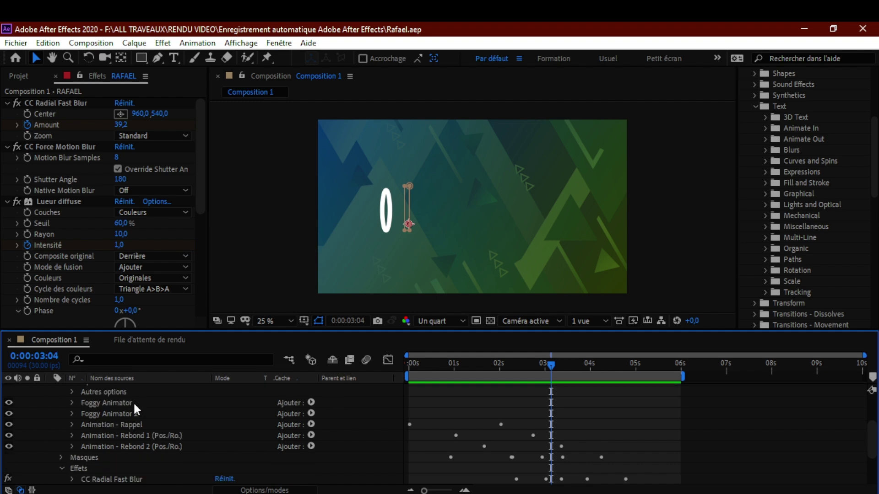
scroll(123, 432, "up", 2)
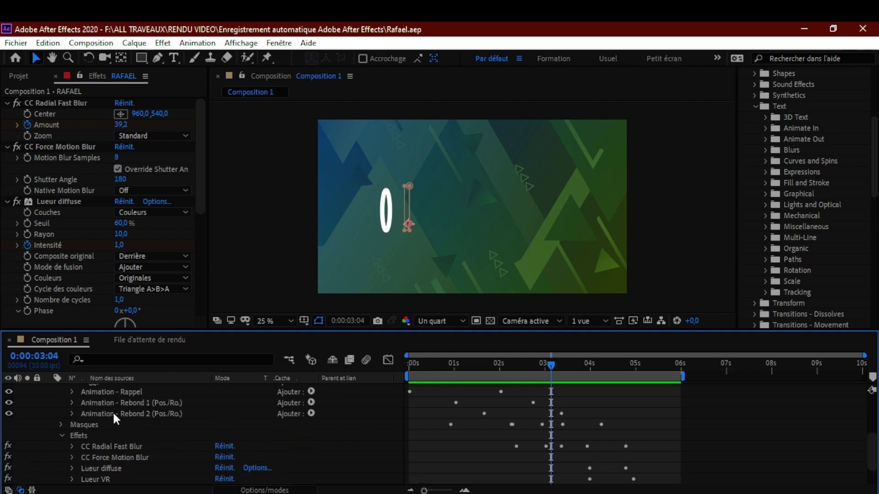
scroll(114, 412, "up", 3)
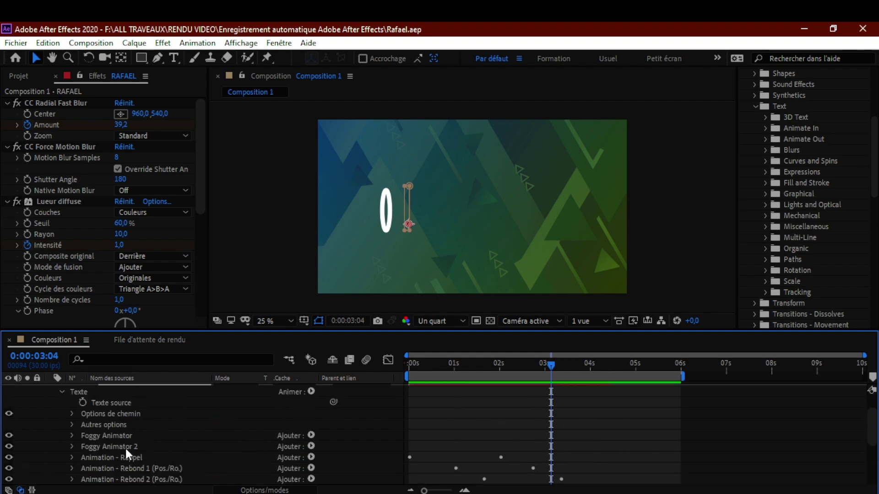
left_click(311, 391)
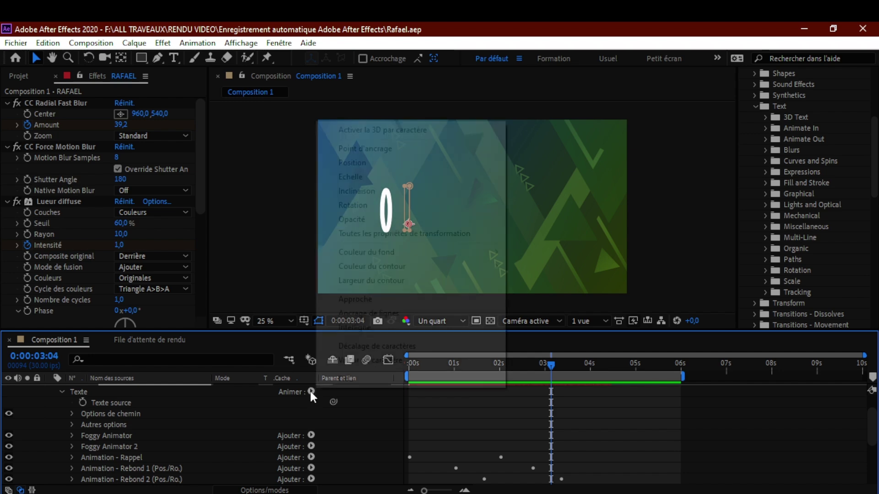
left_click(253, 419)
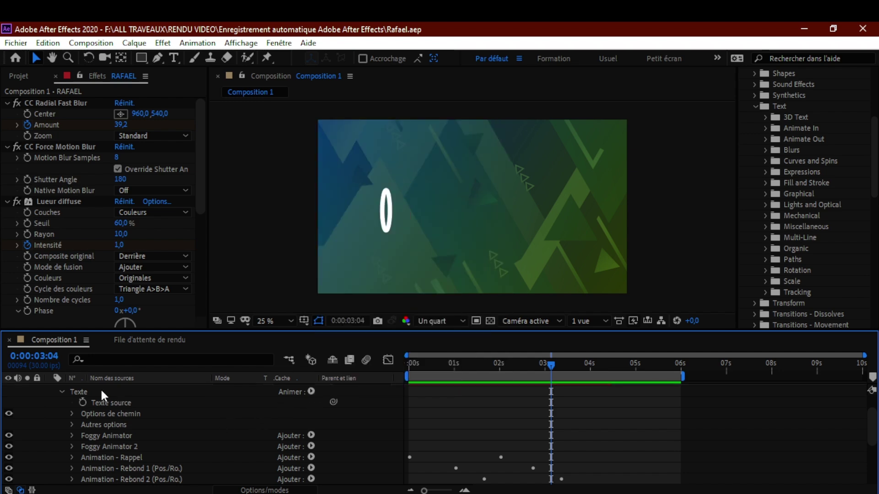
scroll(98, 388, "up", 2)
left_click(50, 411)
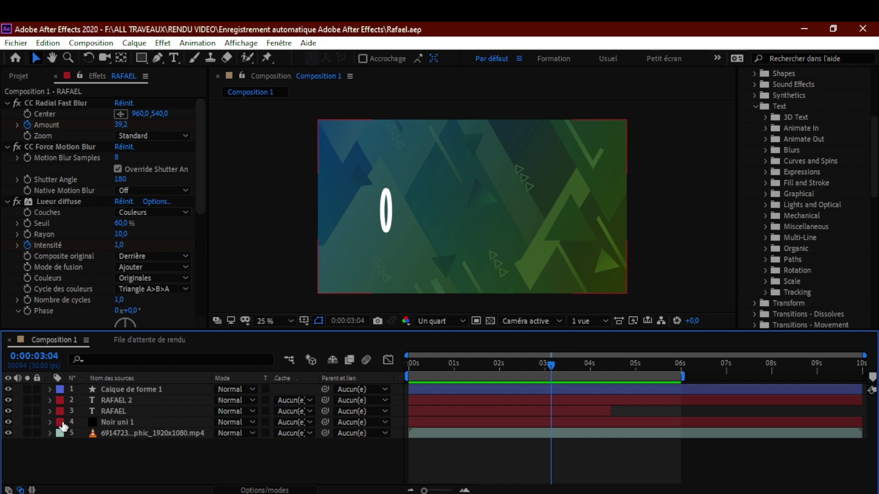
- Select the CC Radial Fast Blur effect on text layer 3 and scrub the timeline to 0:00:04:02
left_click(104, 410)
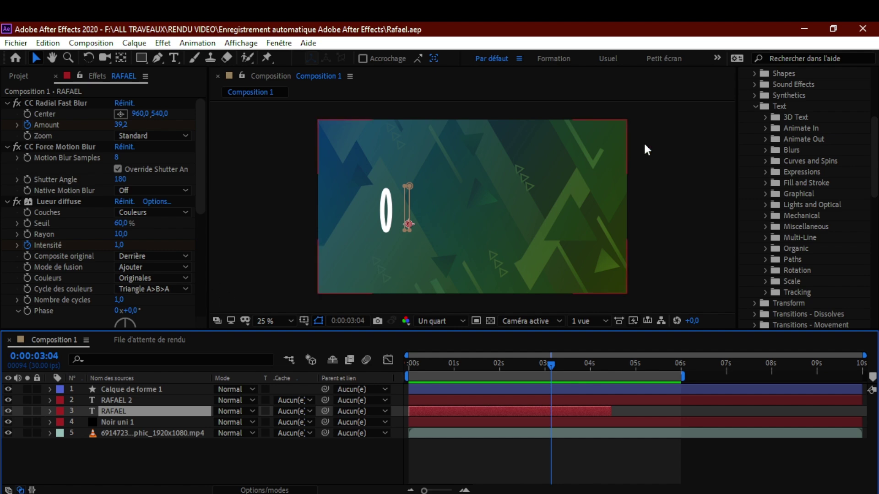
scroll(746, 143, "up", 5)
left_click(777, 126)
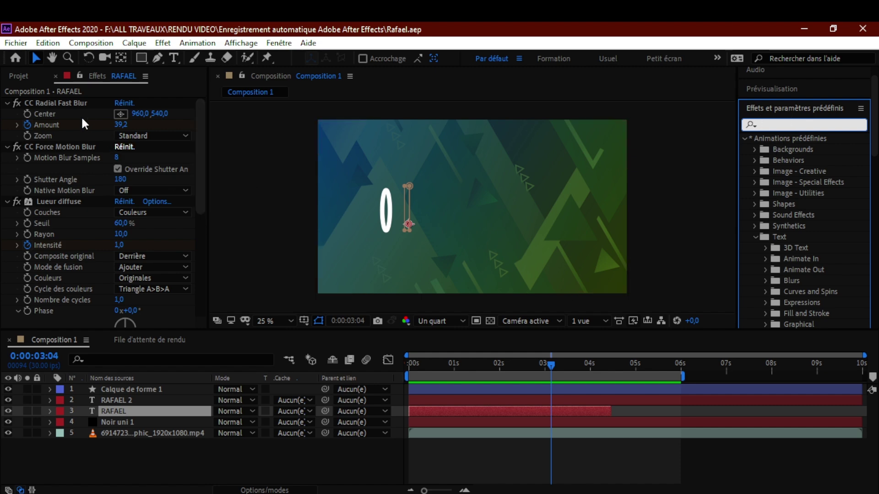
left_click(64, 103)
left_click(442, 364)
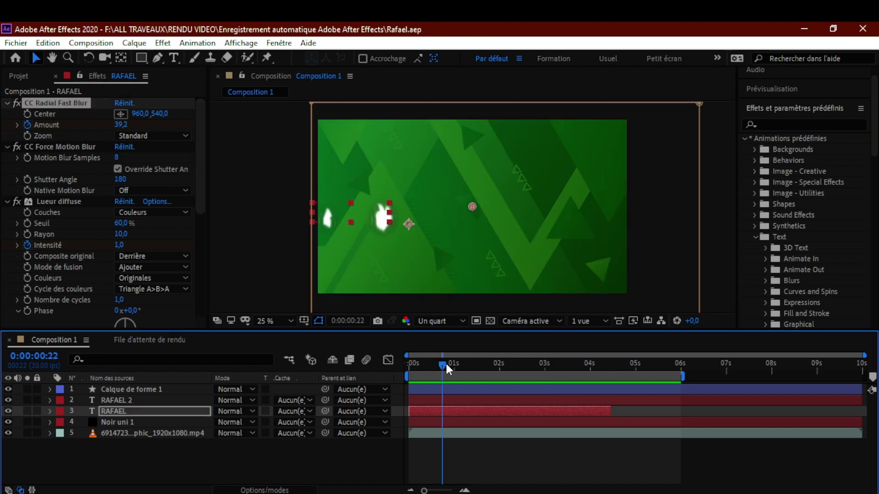
left_click_drag(446, 361, 593, 373)
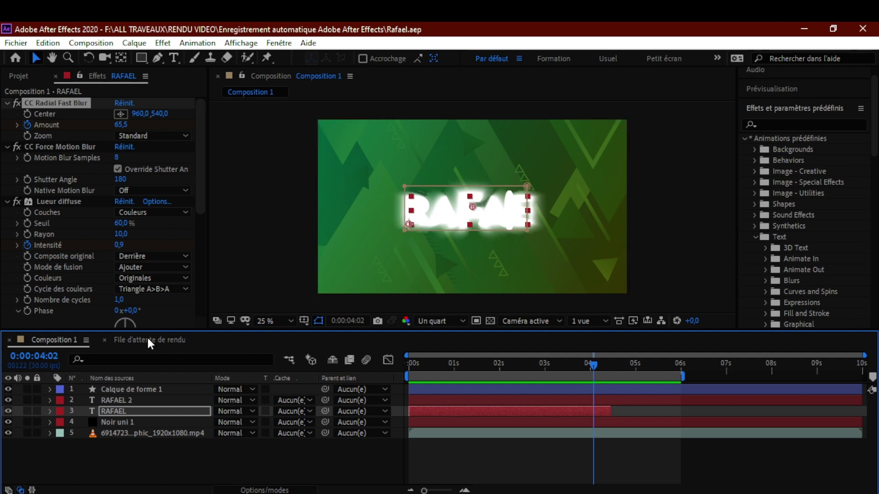
- Create a black 1920 × 1080 px solid as the top layer of Composition 1
left_click(161, 459)
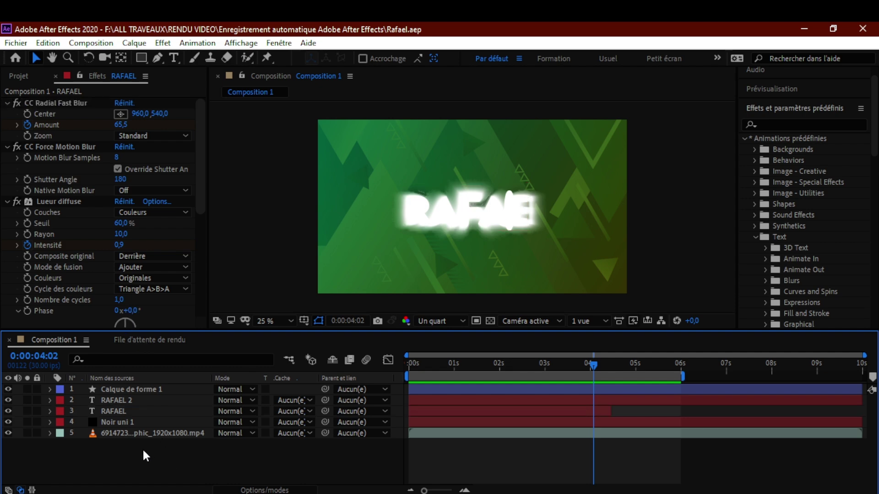
key("ctrl+y")
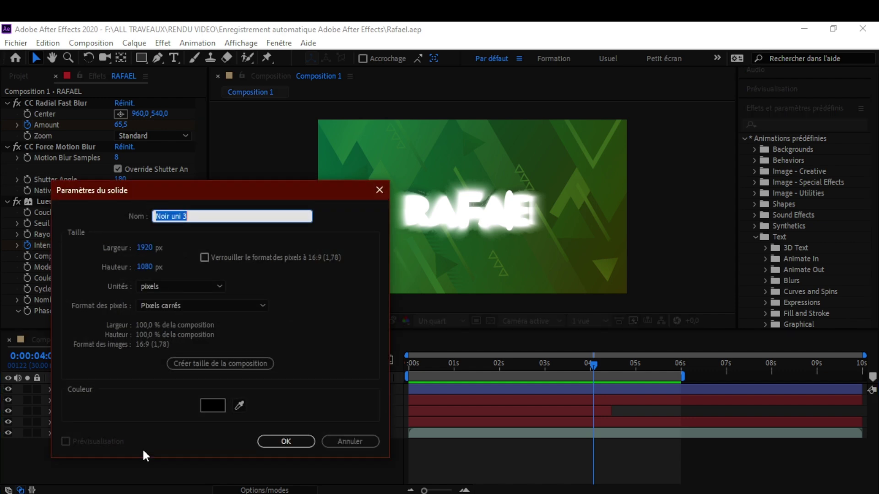
left_click(298, 441)
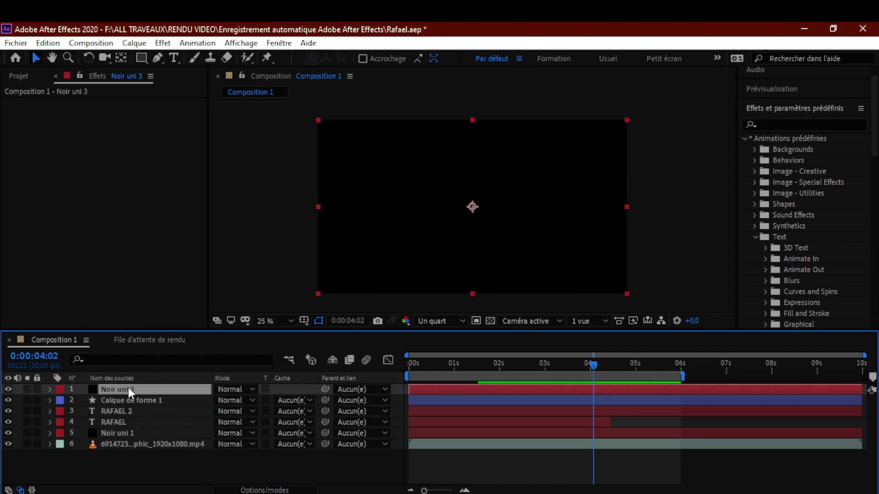
- Precompose the new black solid, leaving its attributes in Composition 1 and opening the new composition
right_click(128, 388)
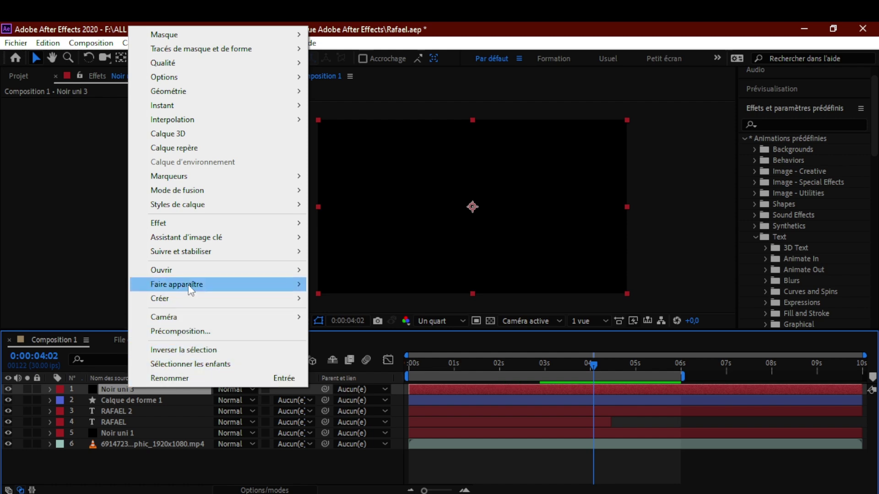
left_click(193, 330)
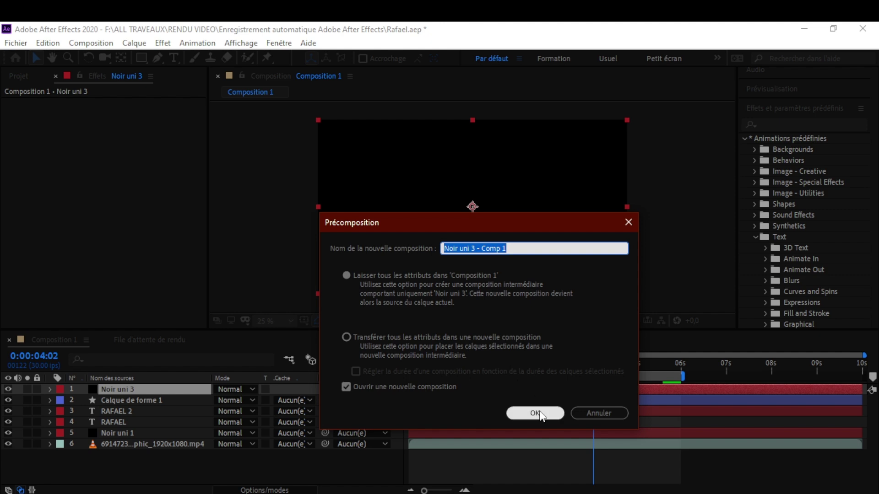
left_click(537, 414)
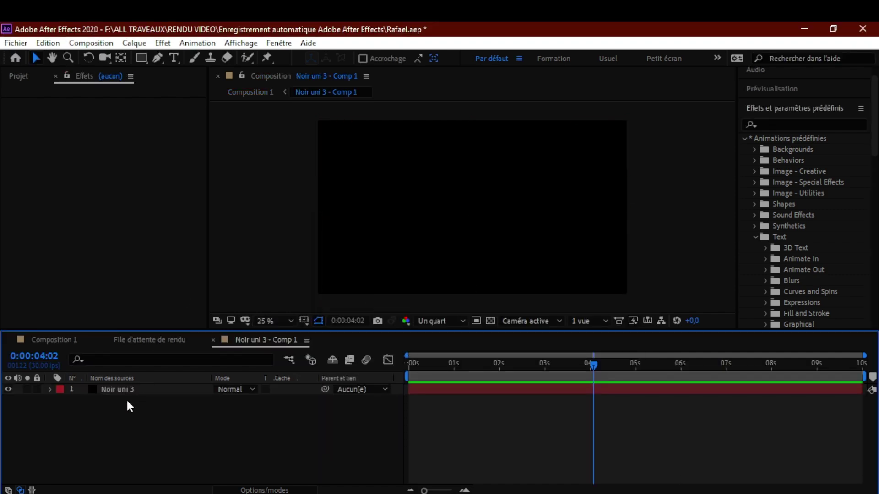
- Add the text "ghjfjh" over the black solid and enlarge it to about a third of the frame's width
key("ctrl+t")
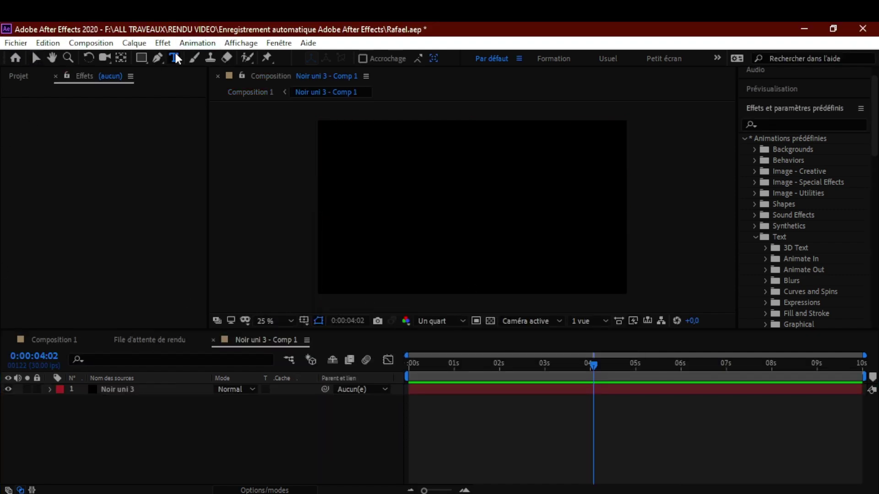
left_click(359, 192)
type("ghjfjh")
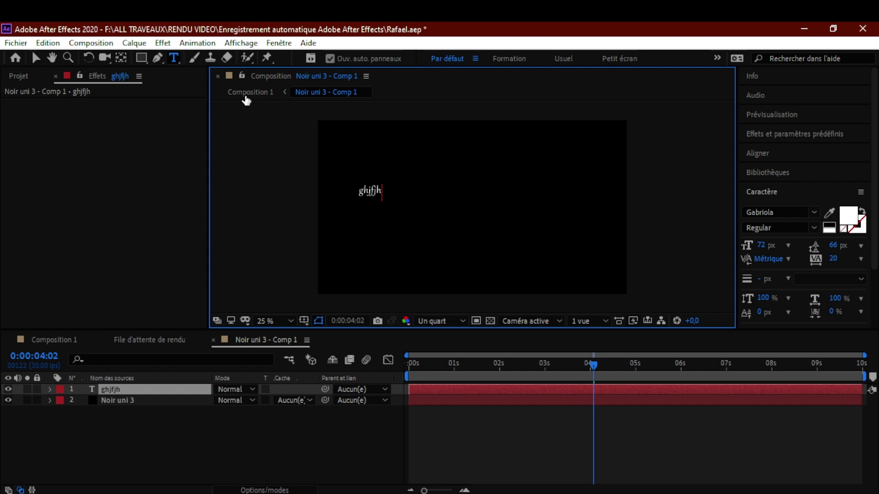
left_click(38, 60)
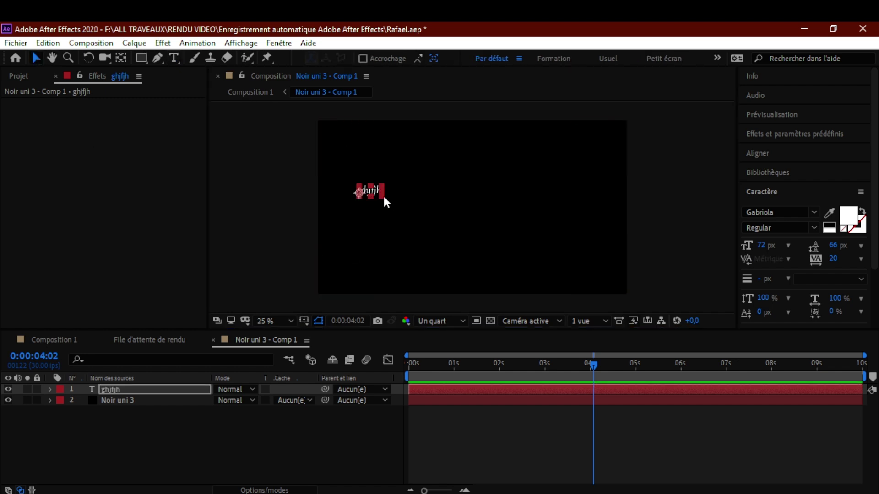
left_click_drag(383, 194, 458, 236)
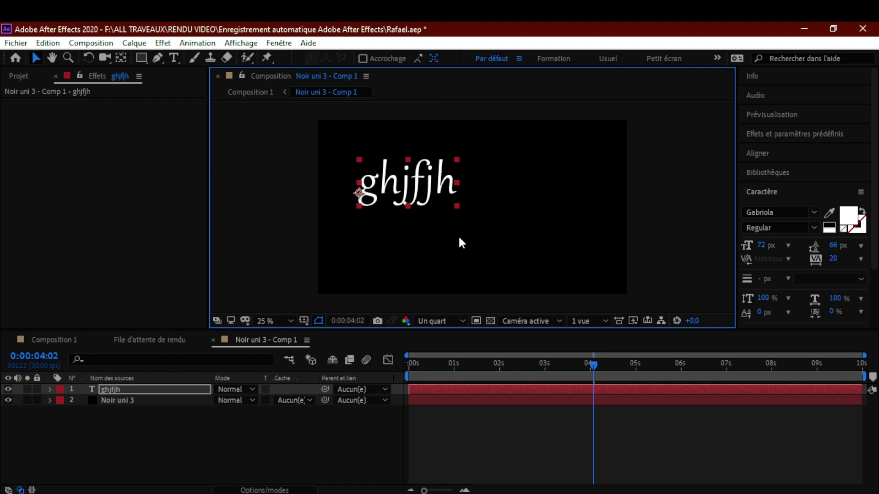
- Move the "ghjfjh" text to just below the frame's centre and search the effects for "blu"
left_click_drag(421, 194, 486, 229)
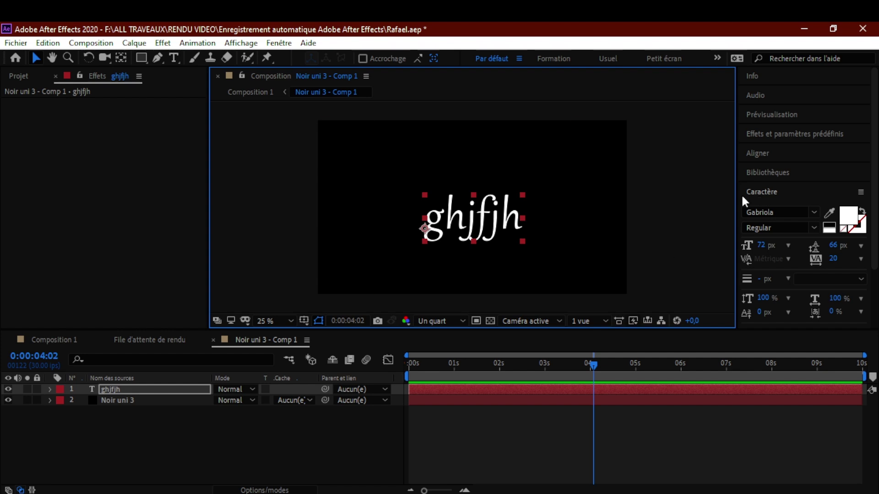
left_click(782, 135)
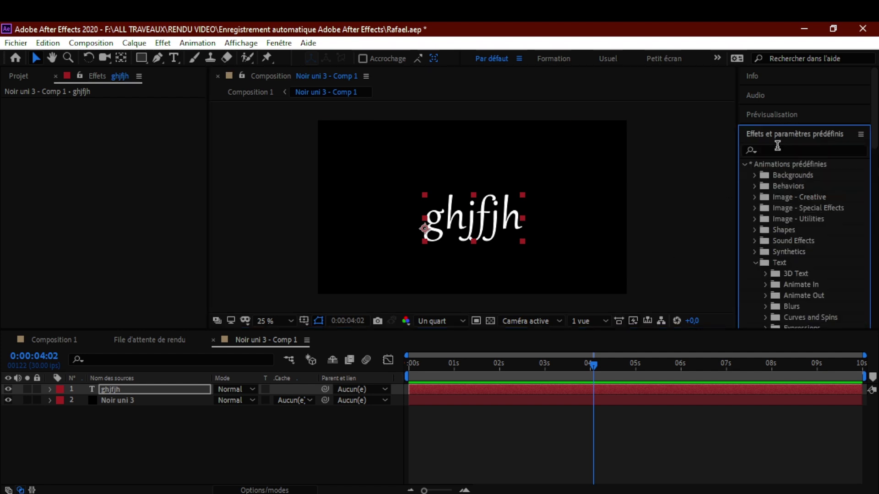
left_click(778, 151)
type("radi")
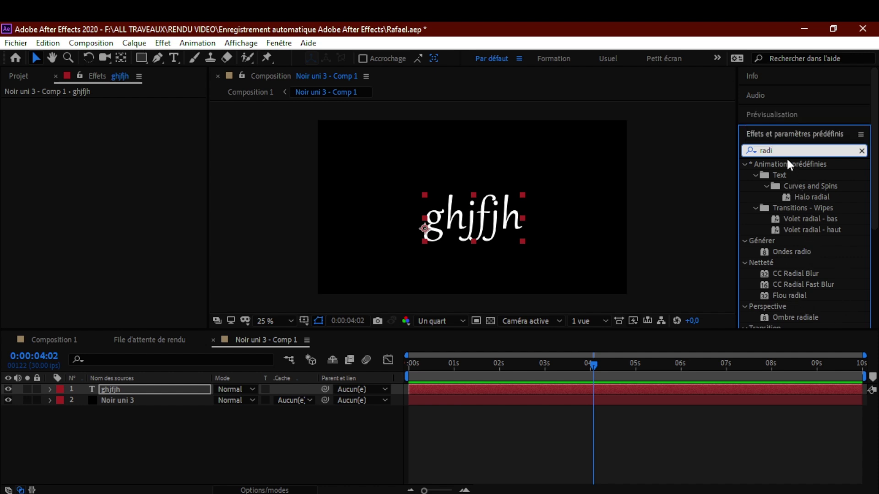
type("a")
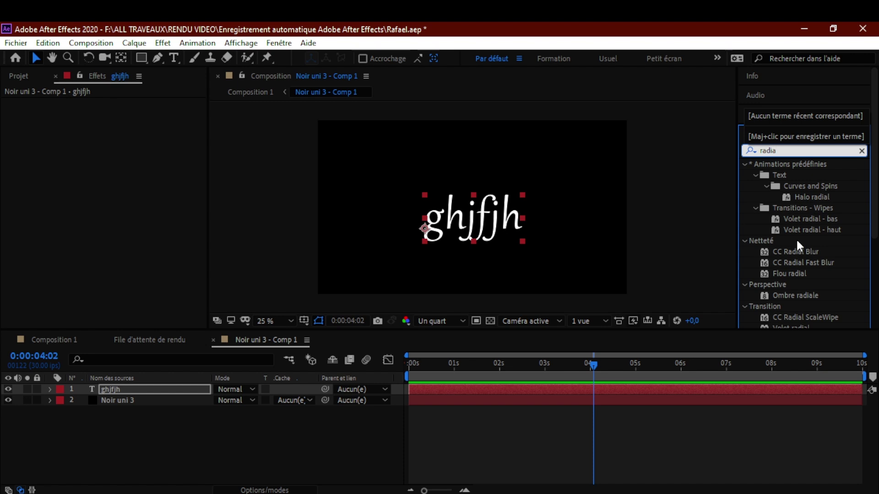
key("BackSpace")
key("BackSpace")
key("BackSpace")
key("BackSpace")
key("BackSpace")
type("blu")
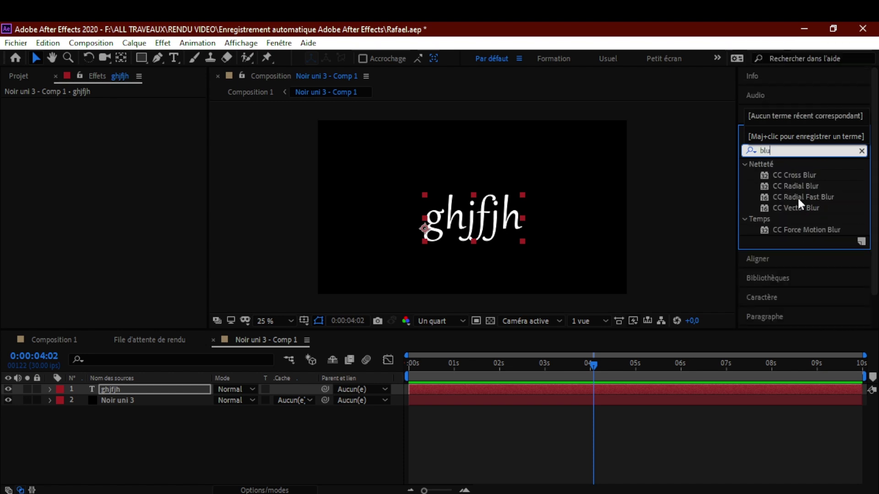
- Apply CC Radial Fast Blur to the black solid and to the "ghjfjh" text layer
left_click_drag(798, 199, 494, 242)
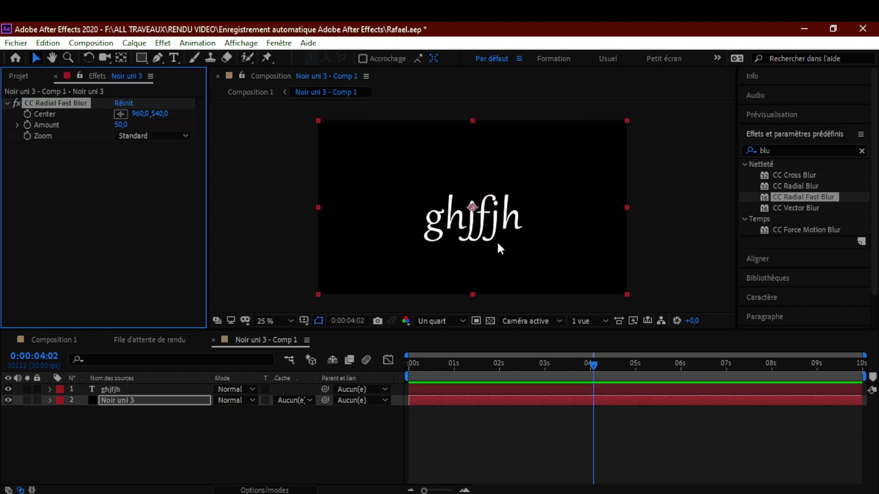
left_click(498, 244)
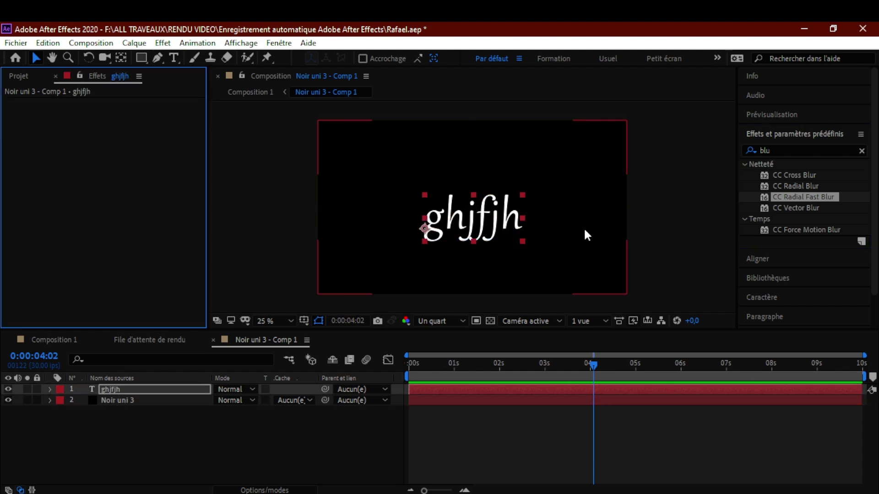
left_click_drag(791, 200, 485, 213)
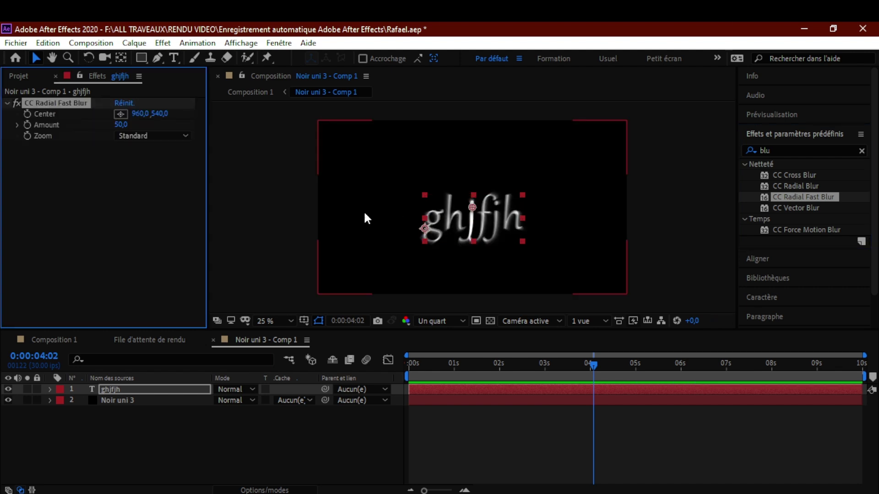
- Toggle the text's CC Radial Fast Blur off and on for comparison, and set its Amount to 68
left_click(17, 103)
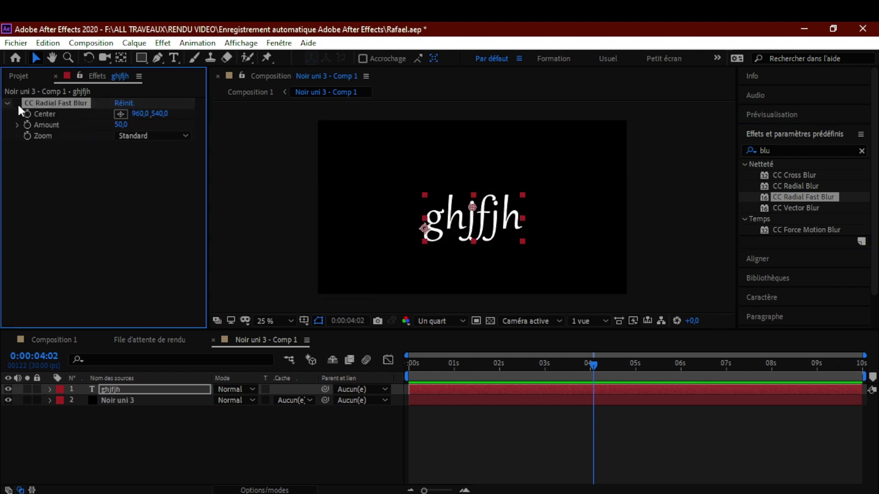
left_click(17, 103)
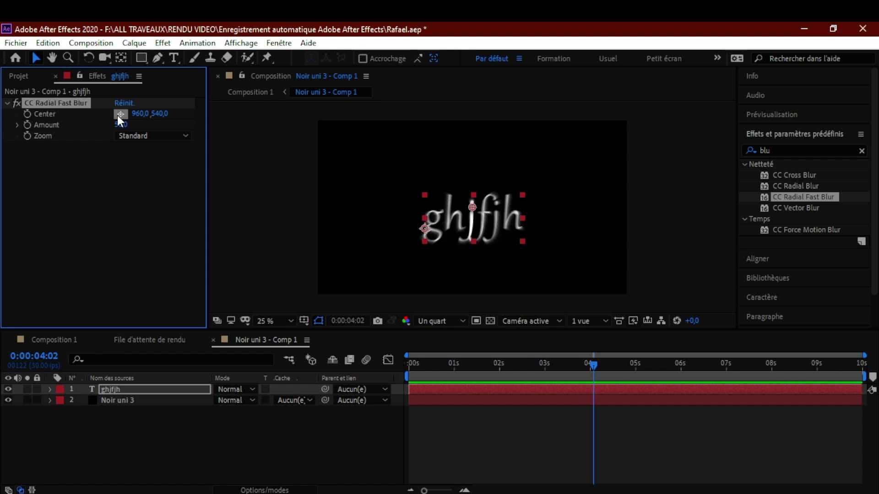
mouse_move(120, 125)
left_mouse_down()
mouse_move(163, 130)
mouse_move(145, 132)
left_mouse_up()
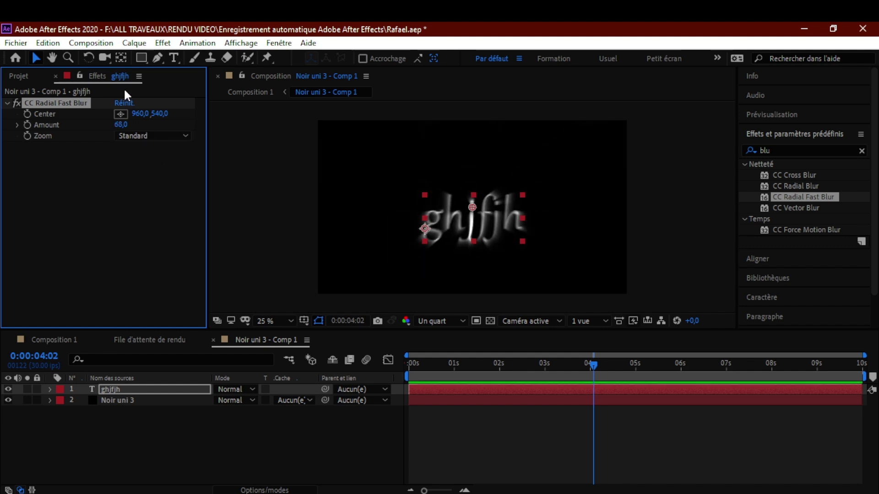
- Return to Composition 1, hide the Noir uni 3 - Comp 1 layer and select text layer 4
left_click(76, 340)
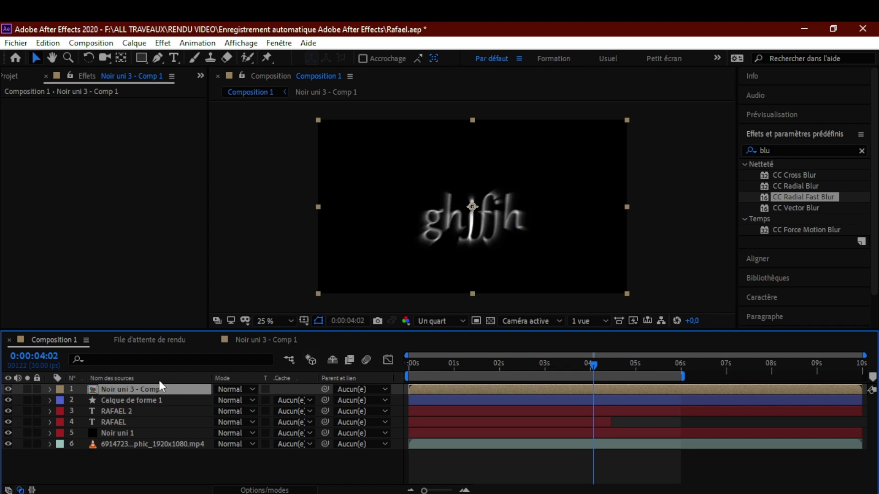
left_click(8, 389)
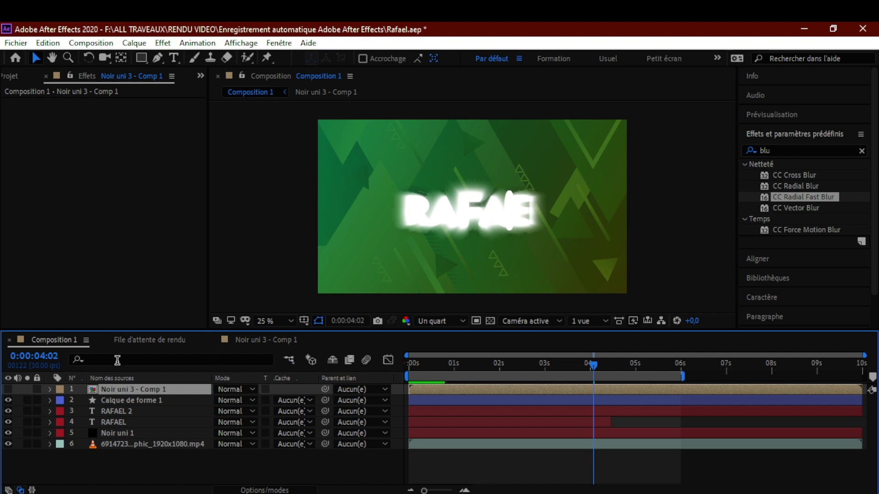
left_click(119, 412)
left_click(120, 422)
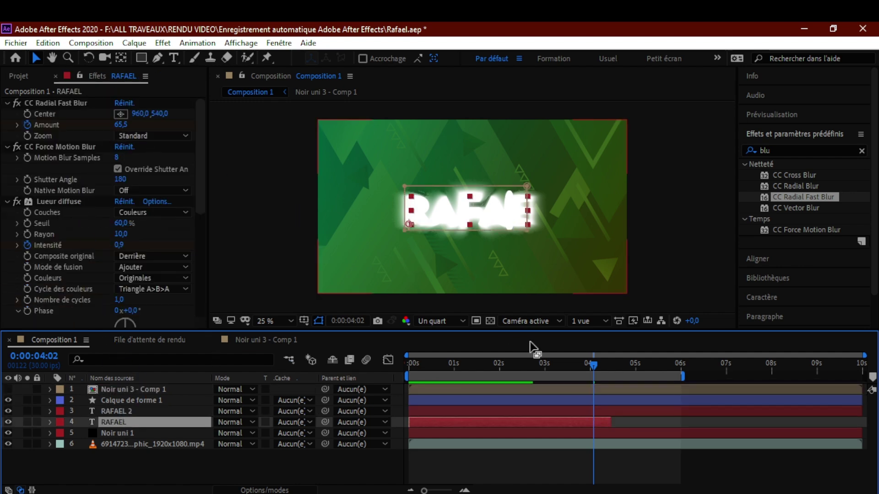
- Scrub between 0:00:01:02 and 0:00:03:18 while examining text layer 4's motion blur, Lueur diffuse and Lueur VR settings
left_click_drag(595, 364, 569, 375)
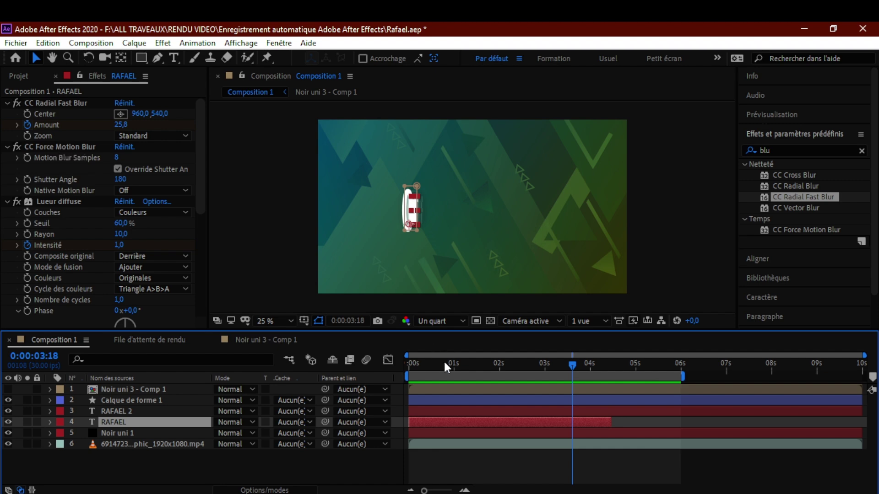
mouse_move(443, 361)
left_mouse_down()
mouse_move(408, 367)
mouse_move(457, 363)
left_mouse_up()
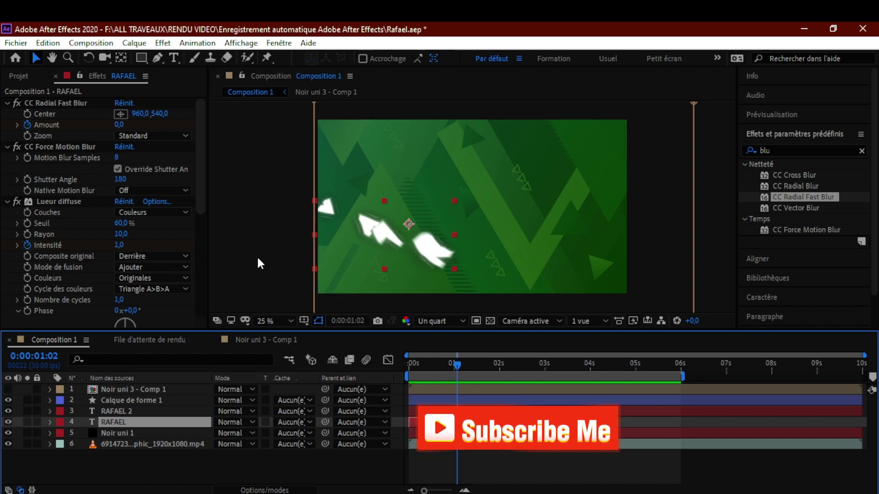
scroll(72, 245, "down", 1)
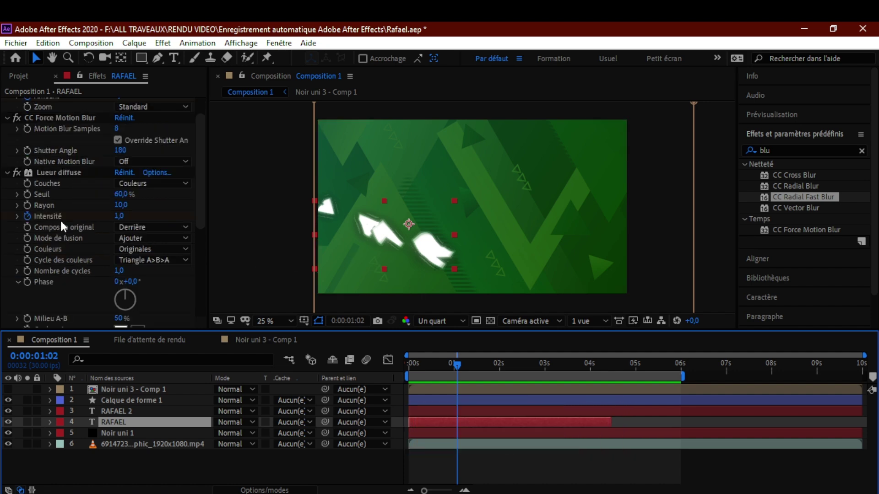
scroll(86, 218, "down", 4)
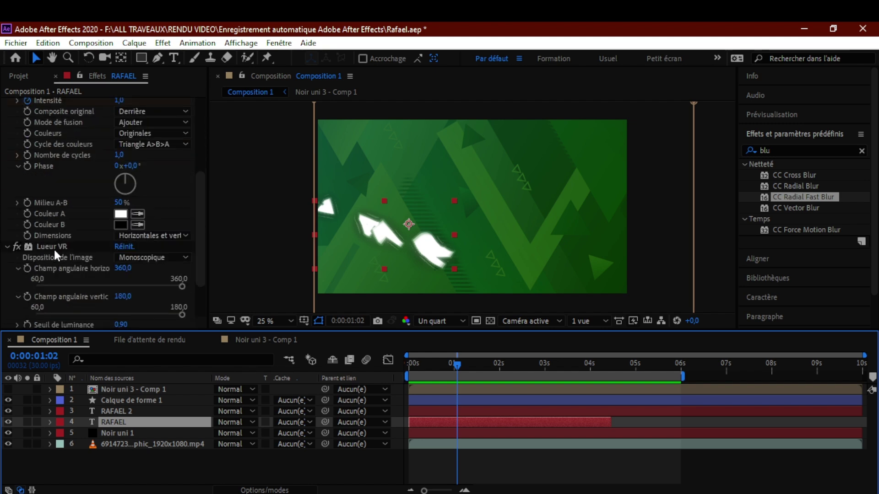
scroll(54, 255, "down", 1)
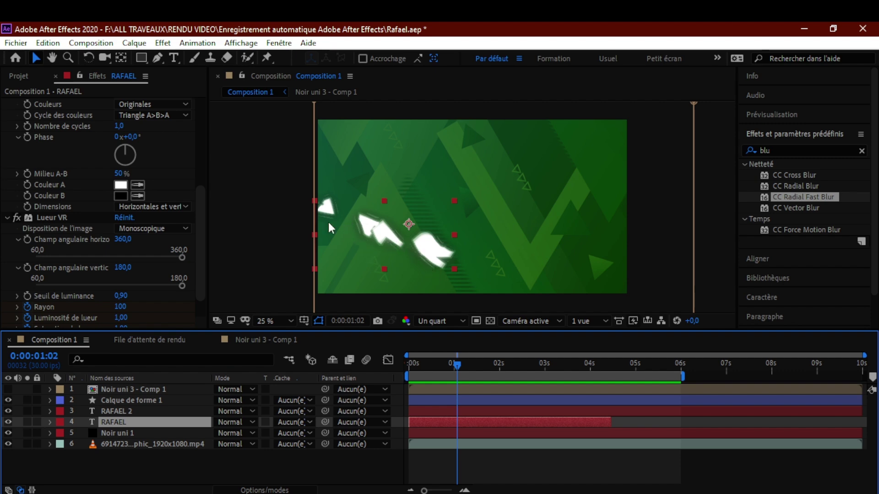
left_click_drag(455, 364, 507, 365)
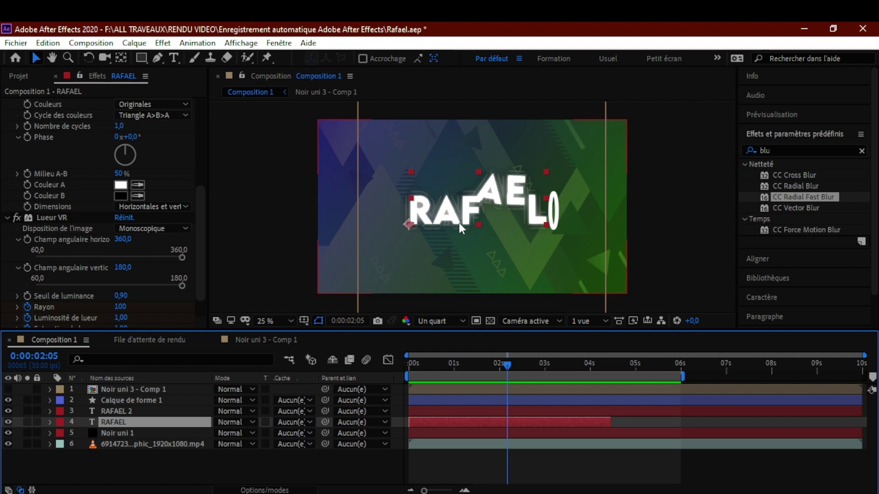
scroll(129, 290, "down", 2)
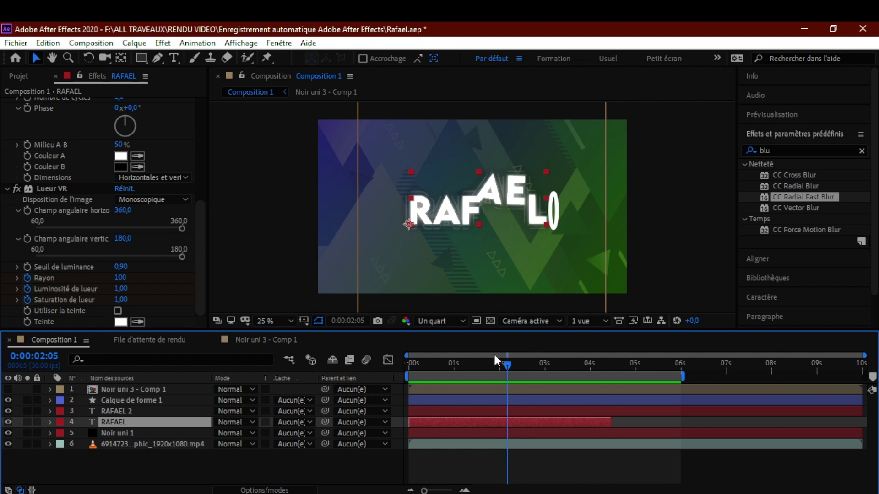
left_click_drag(503, 364, 459, 374)
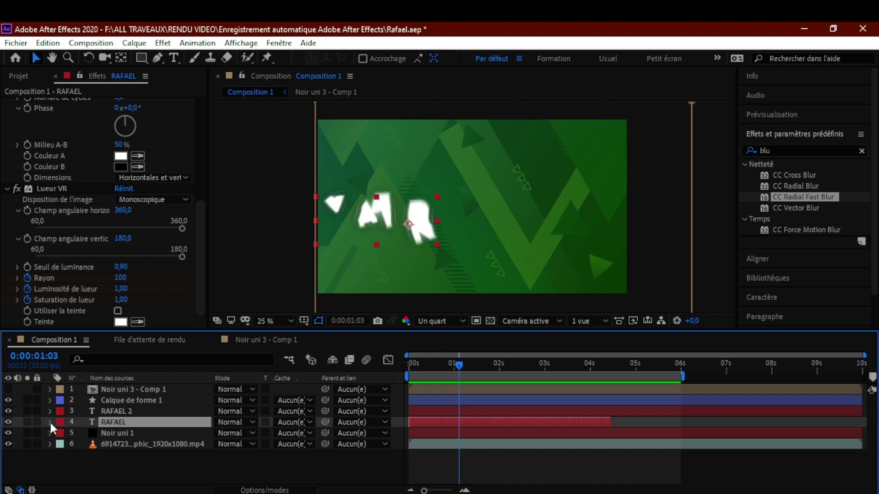
- Reveal text layer 4's Position, and expand all its property groups to examine the Transformer values and keyframes
key("p")
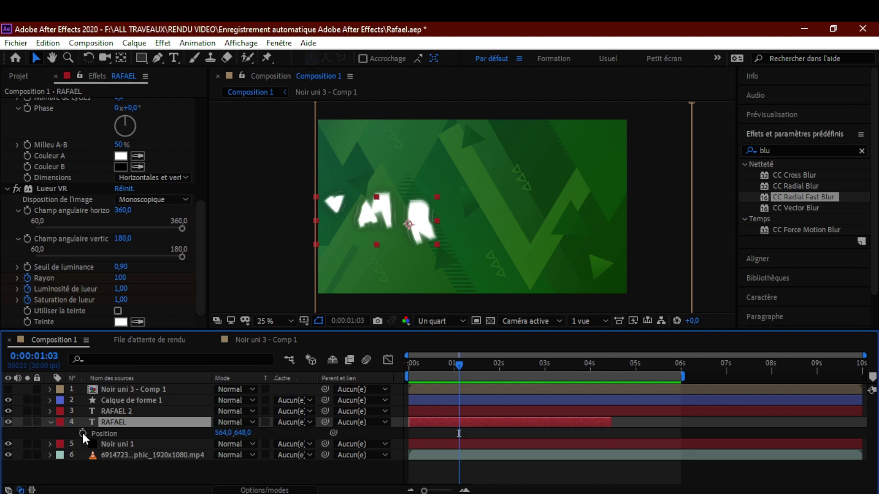
left_click(50, 421)
left_click(50, 422)
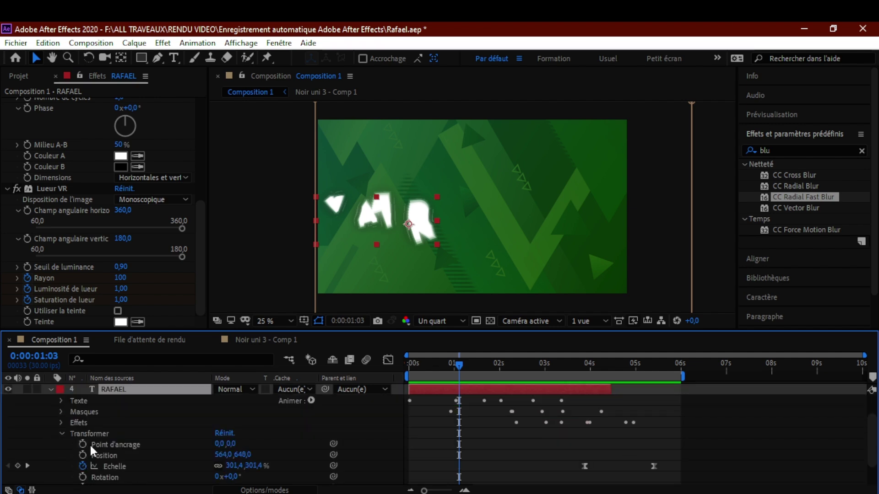
scroll(132, 434, "down", 3)
scroll(110, 423, "up", 3)
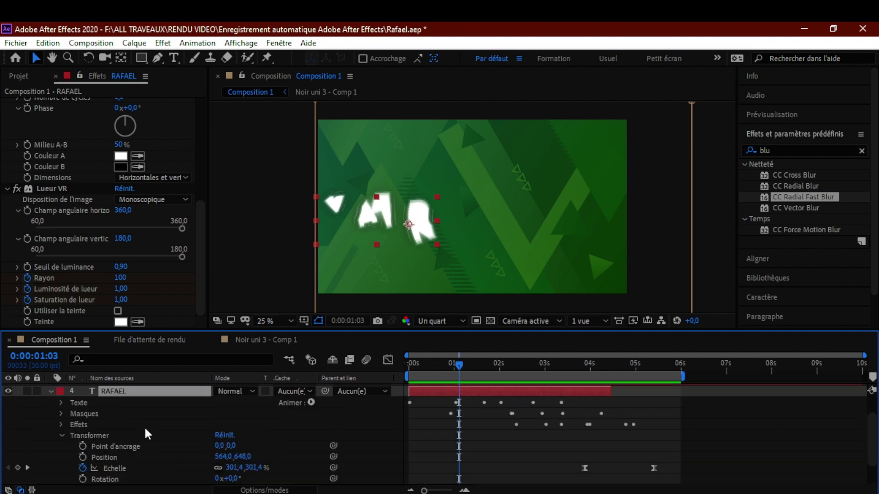
- Move the playhead to 0:00:00:00 and collapse text layer 4's Transformer group
left_click_drag(457, 362, 405, 372)
scroll(84, 429, "down", 3)
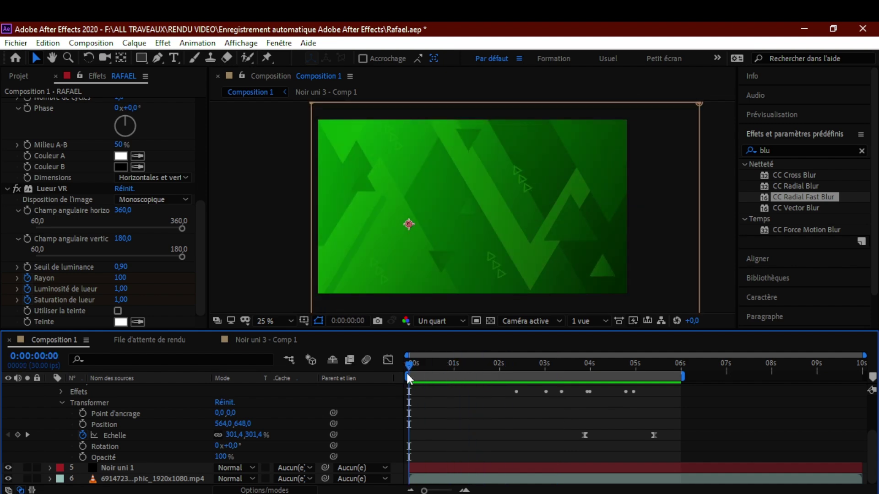
left_click(67, 403)
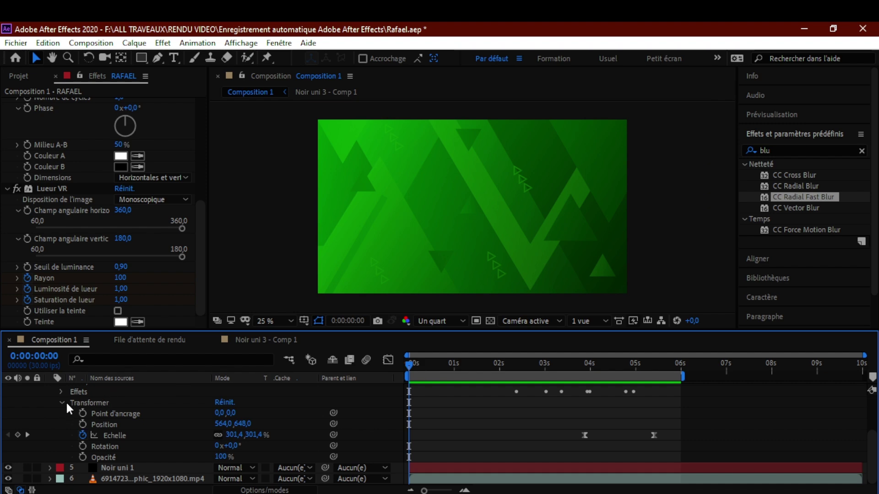
left_click(62, 402)
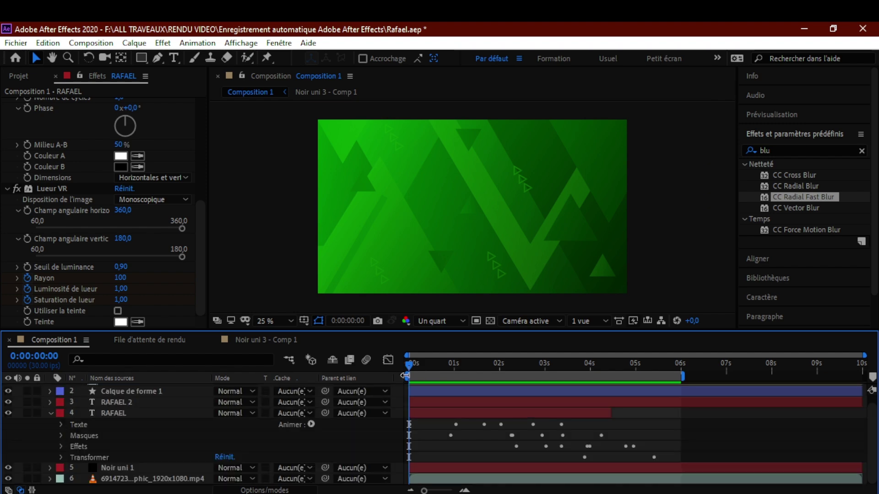
- Preview the text animation by scrubbing and playing it, ending at 0:00:04:23
left_click_drag(414, 361, 483, 358)
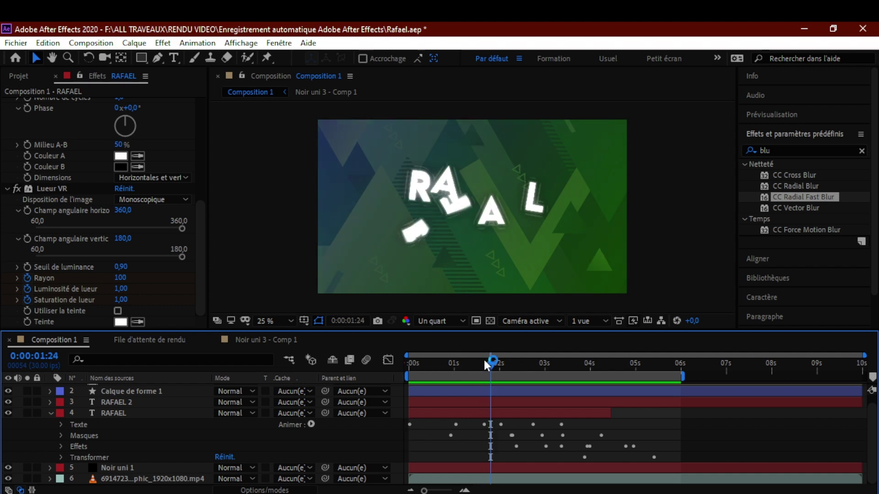
key("space")
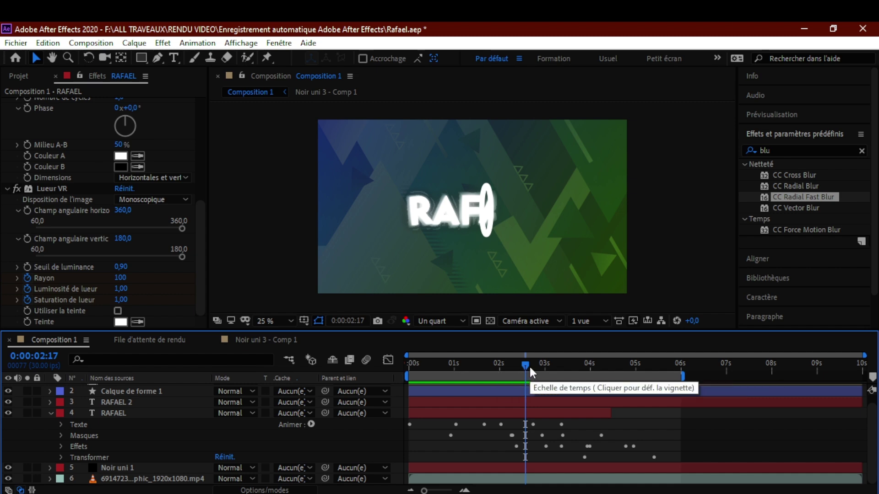
left_click_drag(529, 367, 624, 368)
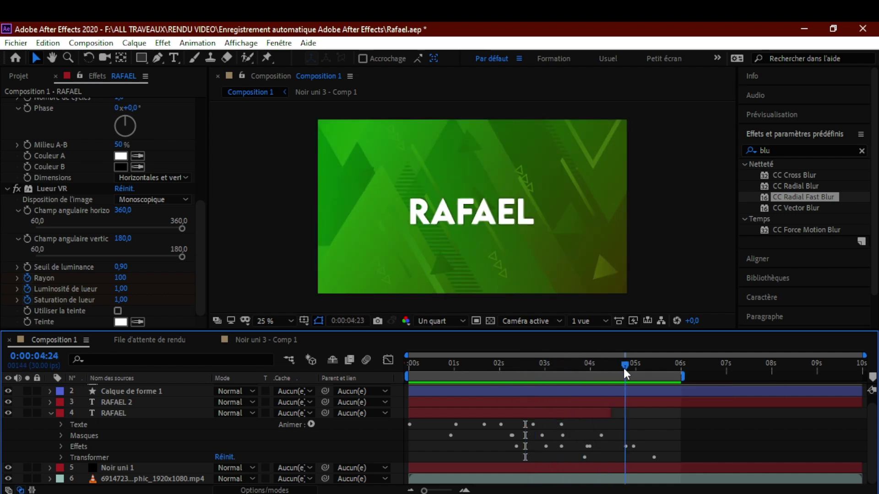
- Expand text layer 4's Masques group and select it to examine Masque 1 in a wider view of the frame
left_click(61, 436)
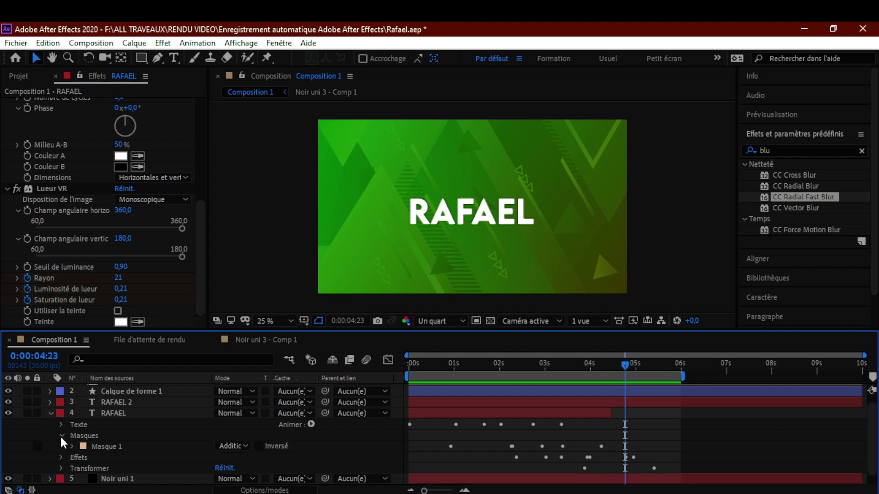
scroll(81, 438, "down", 1)
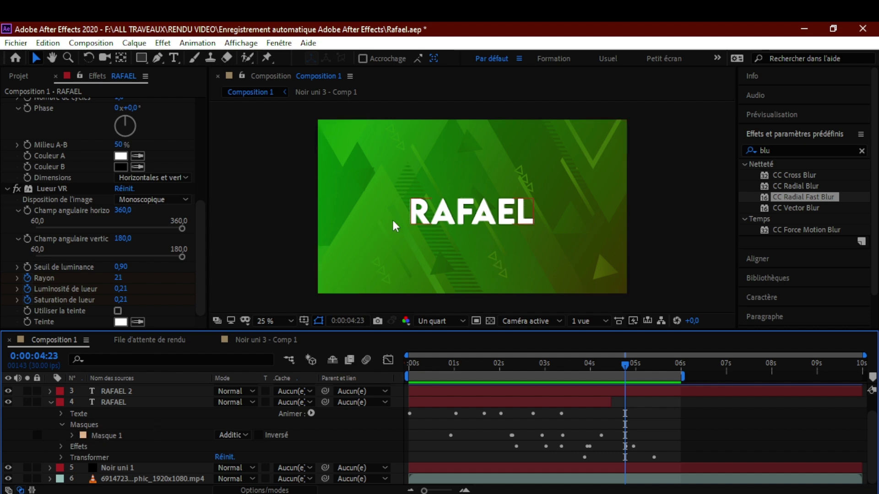
left_click(97, 427)
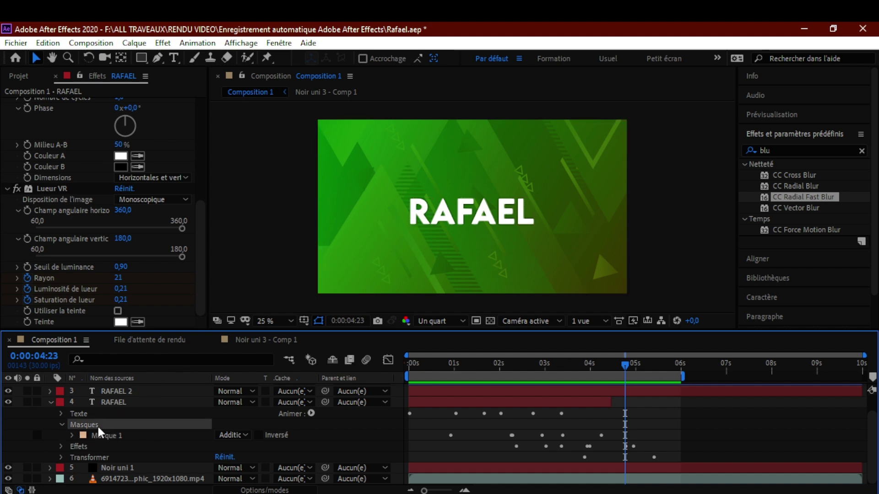
scroll(505, 201, "down", 2)
scroll(506, 202, "up", 1)
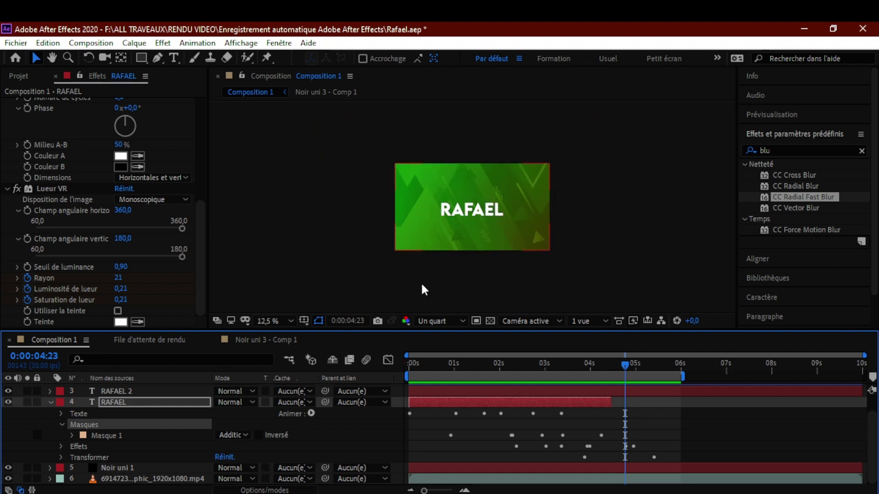
- Enlarge the preview and scrub between 0:00:02:24 and 0:00:04:19 to examine text layer 4's mask reveal, finishing at 0:00:04:13 with the layer collapsed
left_click(586, 365)
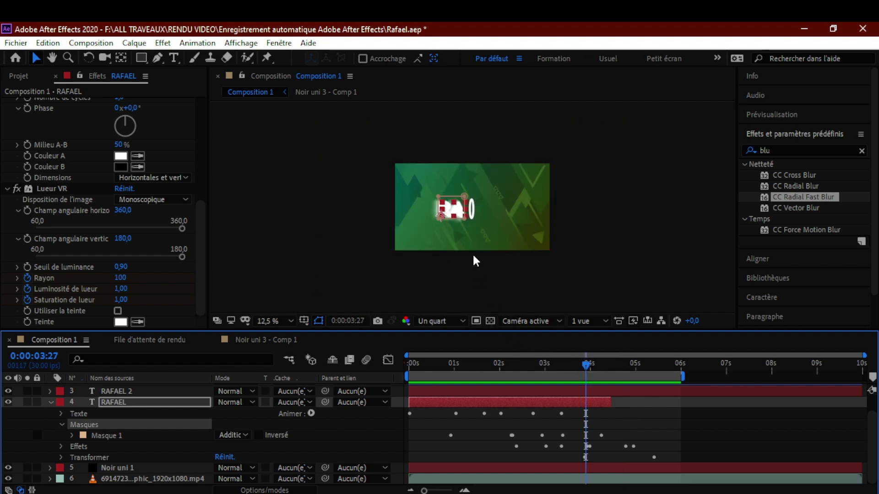
scroll(459, 231, "up", 1)
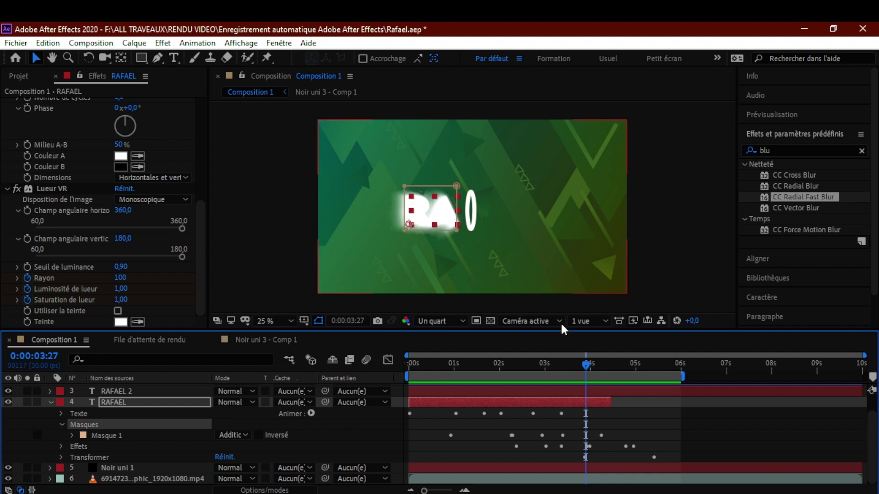
left_click_drag(575, 371, 620, 387)
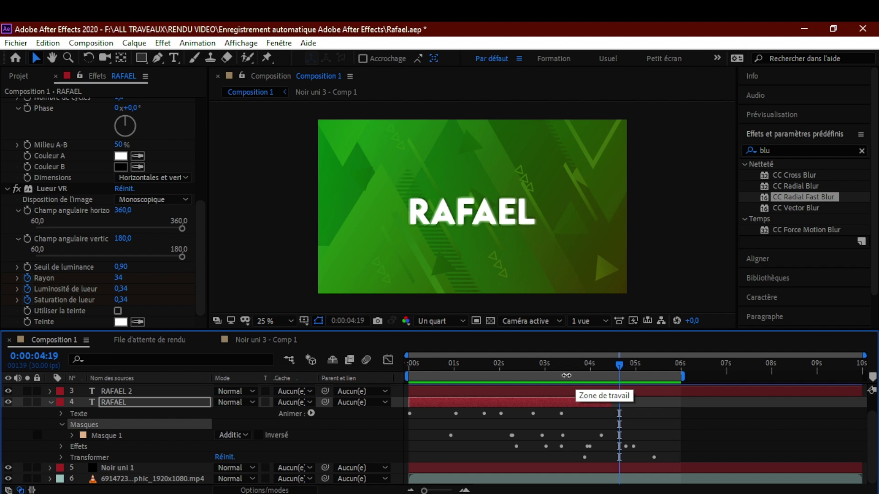
left_click(535, 365)
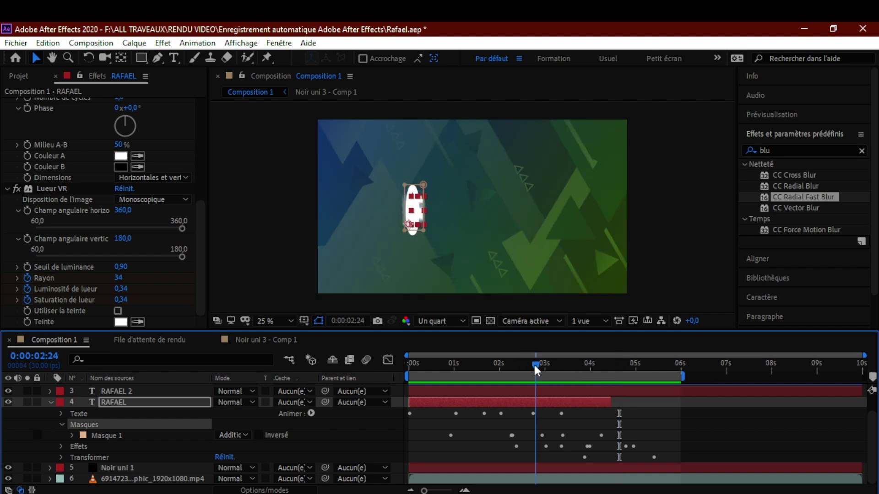
left_click_drag(535, 371, 554, 378)
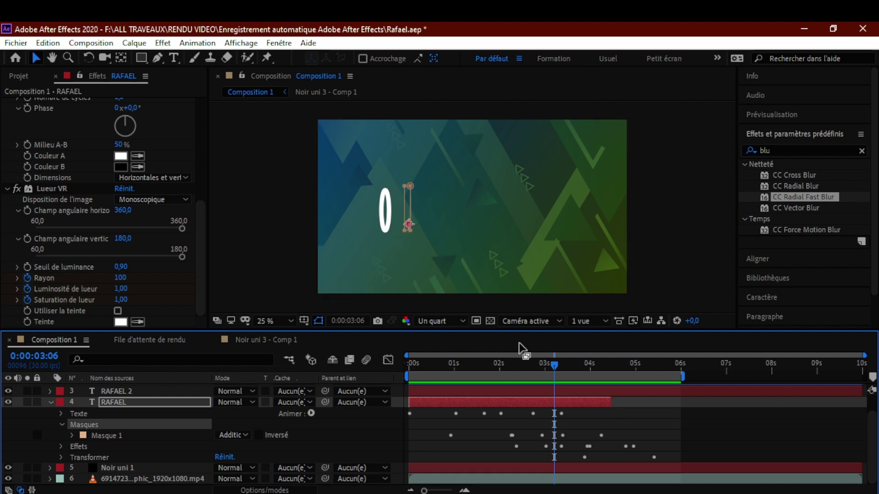
left_click_drag(555, 365, 610, 365)
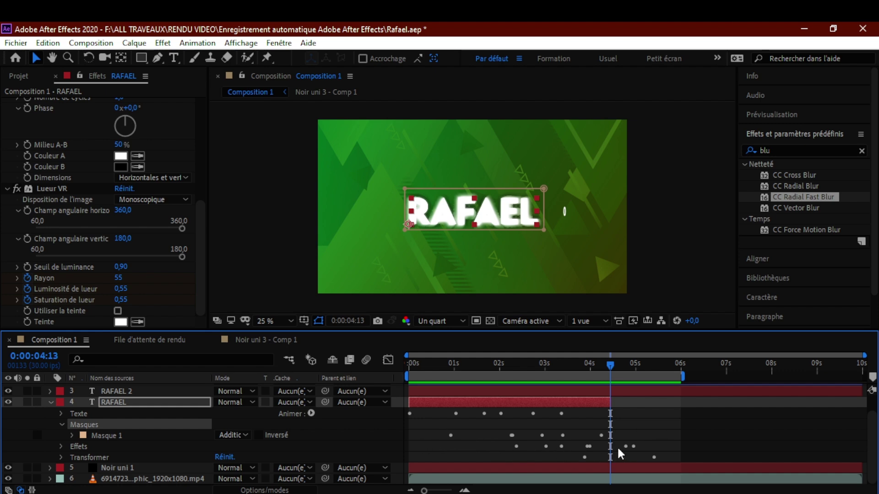
left_click(51, 402)
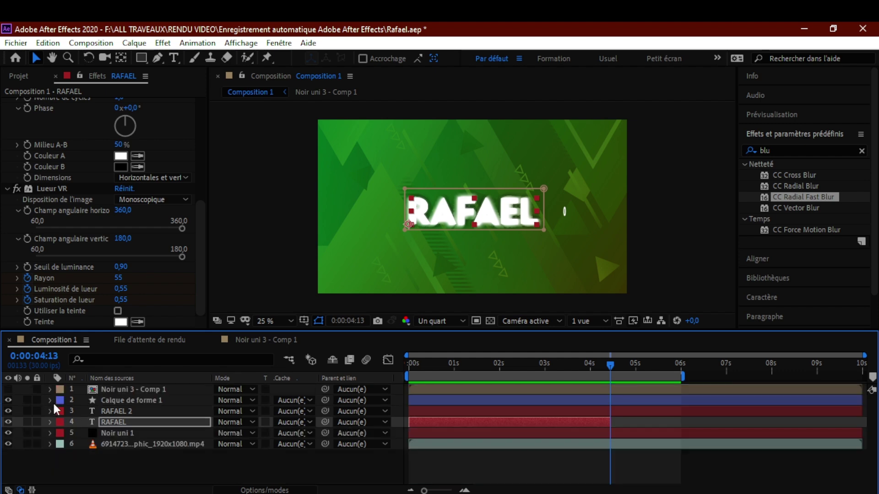
- Select the Noir uni 1 background layer and examine the new-layer types available in Composition 1
left_click(110, 433)
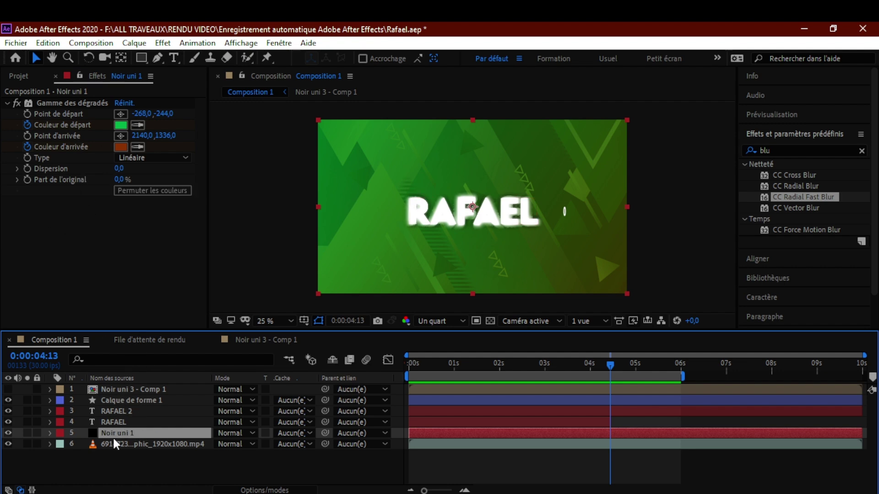
right_click(155, 470)
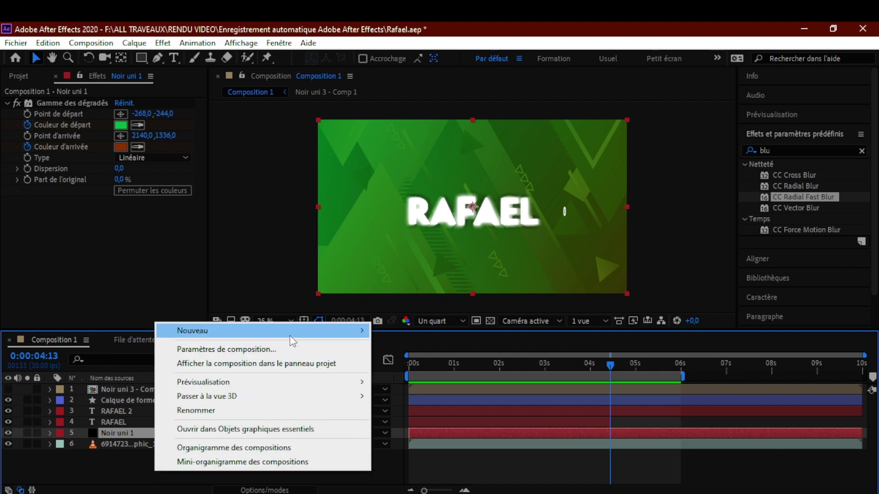
mouse_move(290, 336)
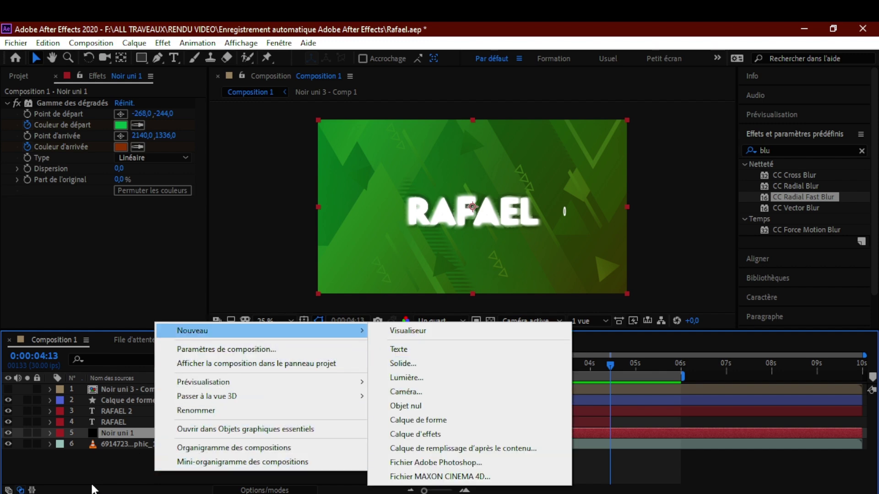
left_click(87, 469)
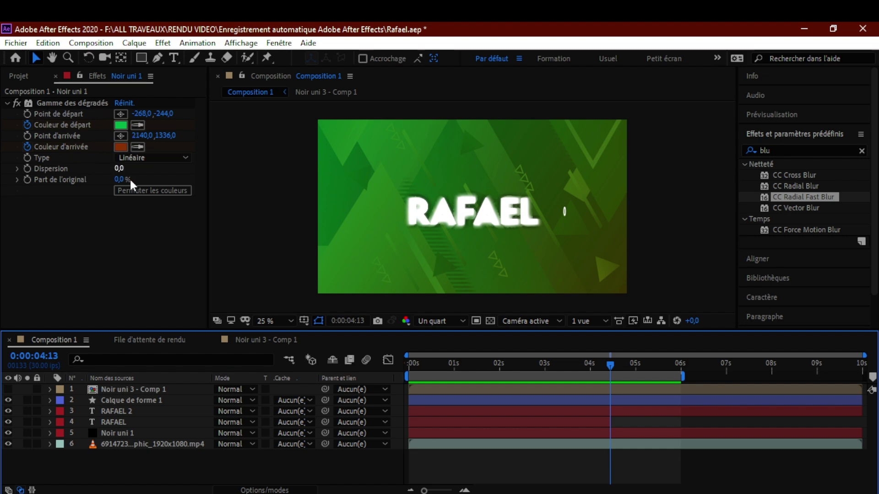
- Reveal Noir uni 1's Gamme des dégradés effect and examine its start and end colours at the beginning of the timeline
left_click(96, 433)
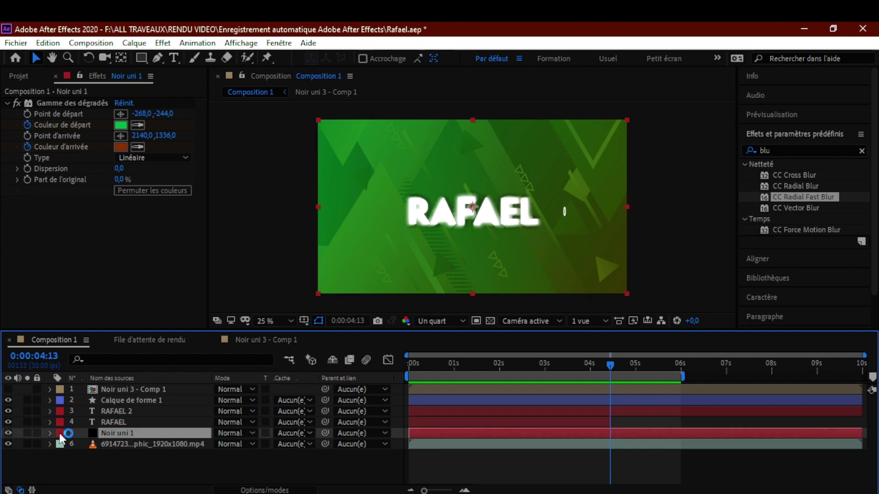
key("e")
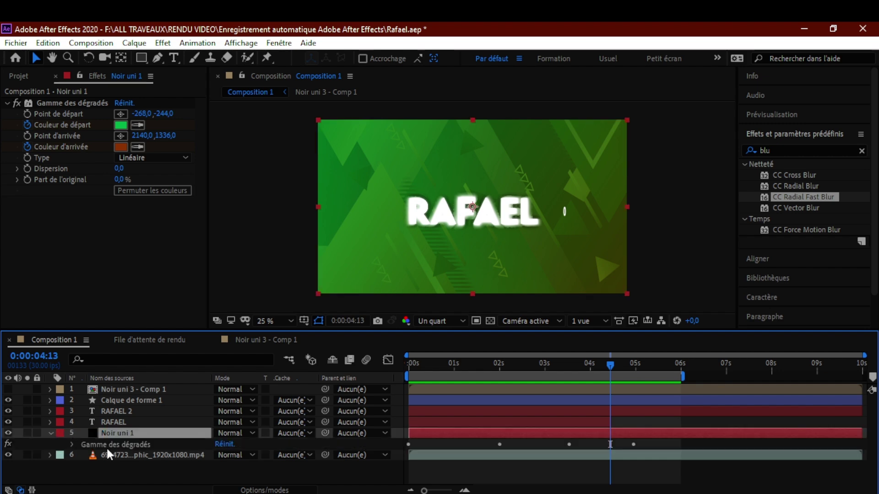
left_click_drag(415, 364, 405, 369)
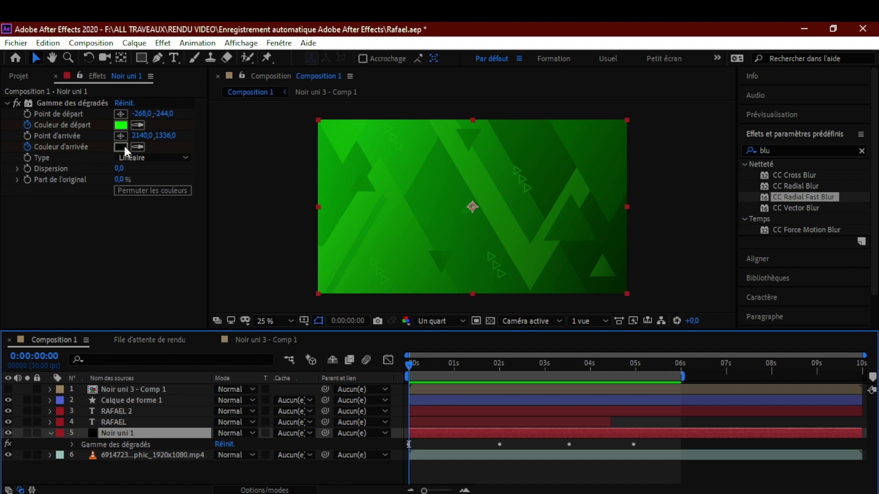
left_click(411, 361)
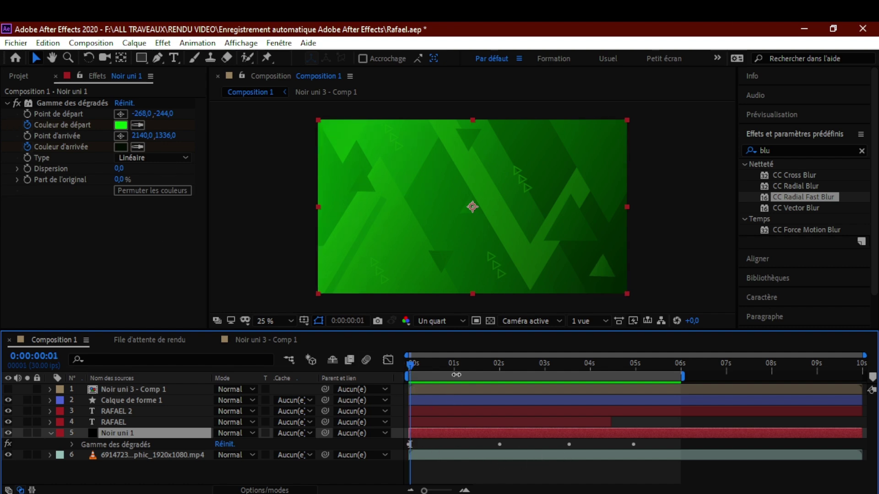
- Scrub through Noir uni 1's gradient colour keyframes, return the playhead to 0:00:00:10, and collapse the layer
left_click_drag(489, 366, 497, 370)
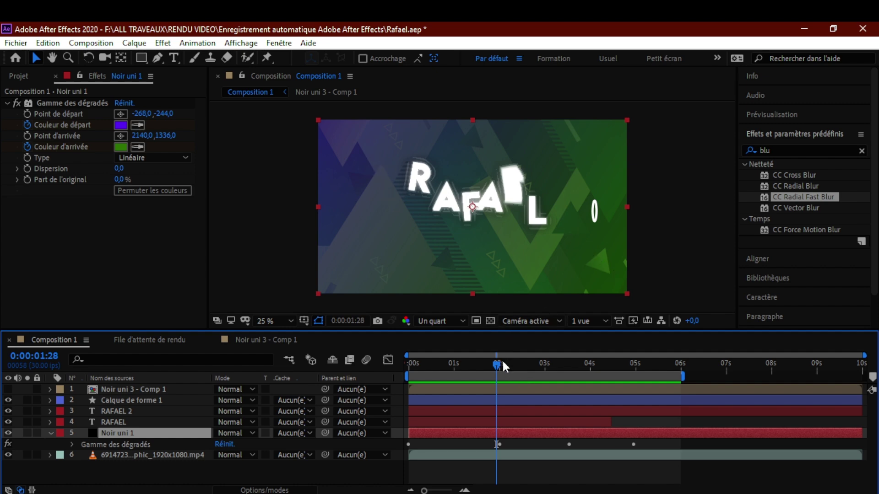
left_click_drag(496, 363, 569, 367)
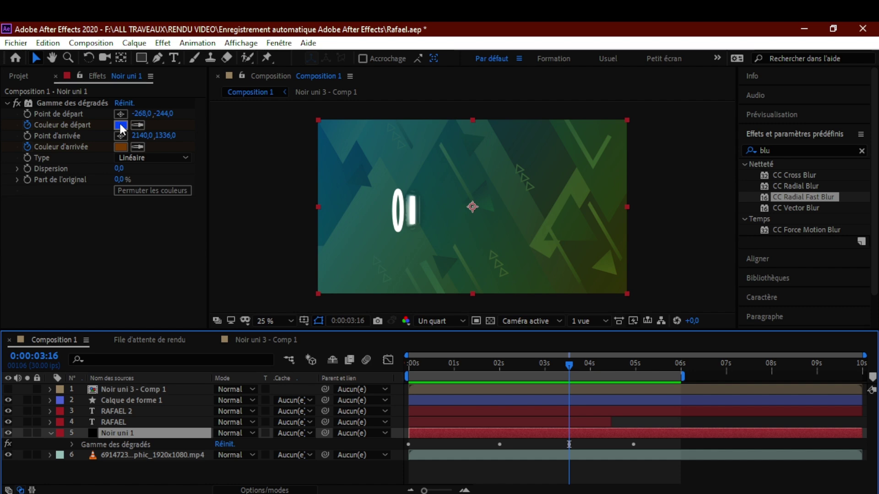
left_click_drag(573, 364, 656, 364)
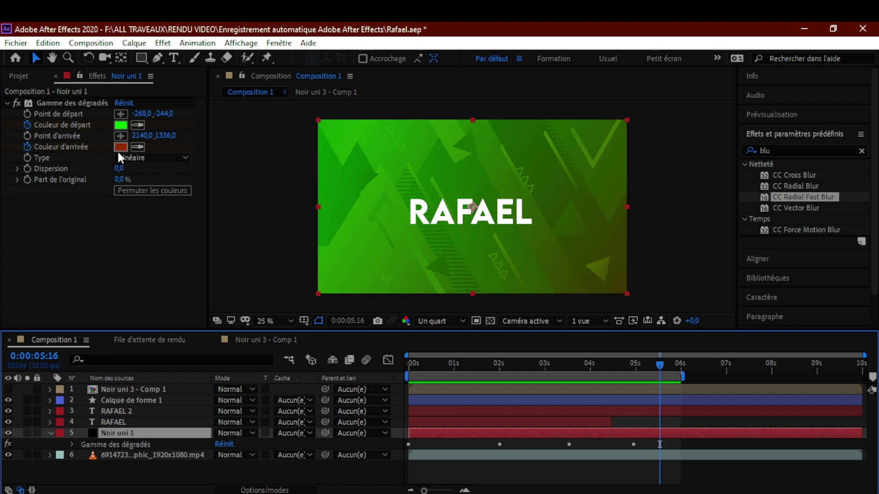
left_click_drag(446, 361, 479, 372)
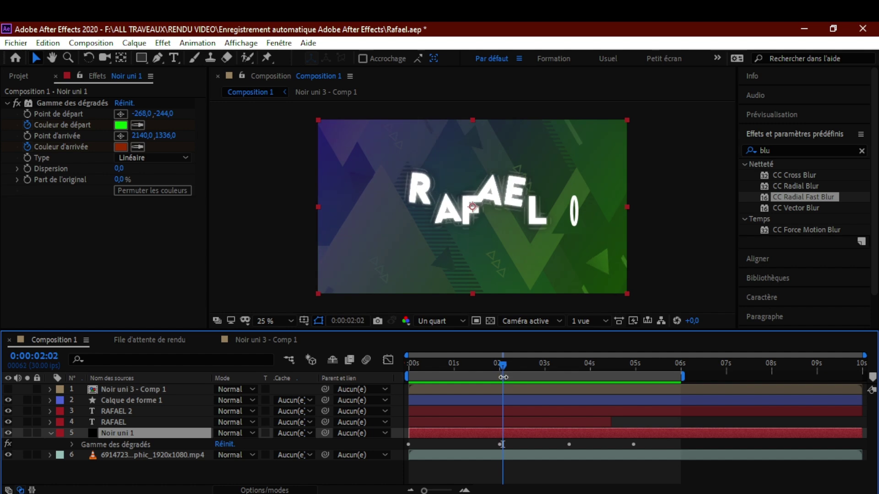
left_click(423, 366)
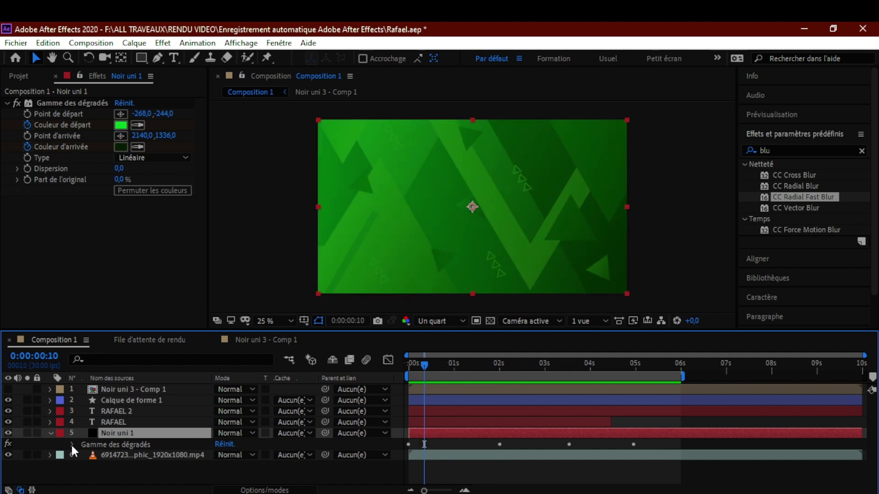
left_click(50, 432)
- Select the background video in layer 6 and move the playhead to 0:00:00:00
left_click(112, 445)
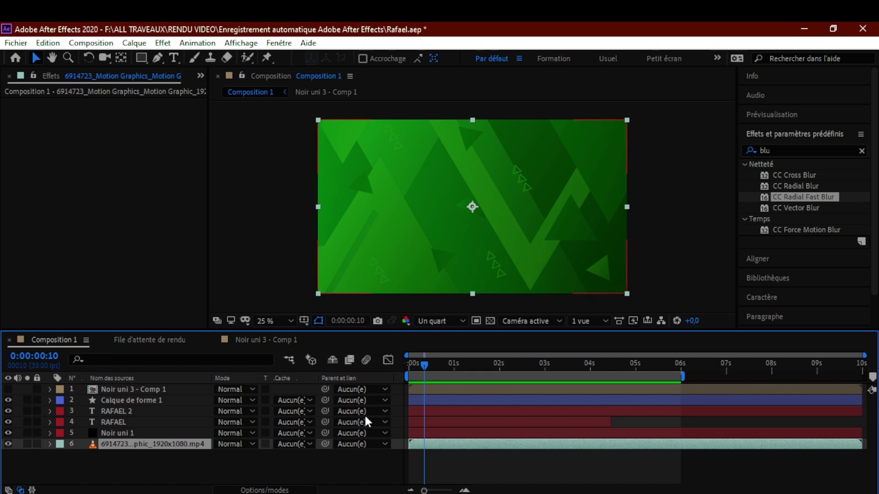
left_click_drag(424, 363, 399, 370)
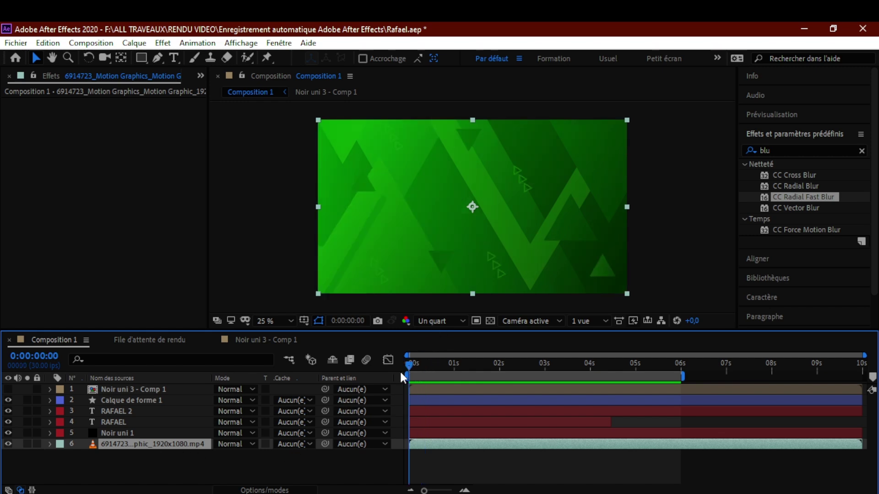
- Select Calque de forme 1, examine the available shape tools, and move the playhead to 0:00:02:02, ending with the Selection tool
left_click(109, 401)
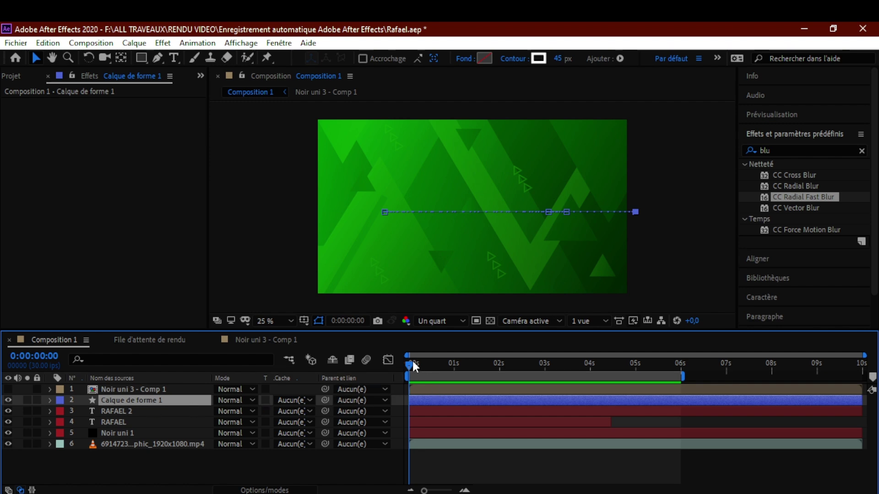
mouse_move(410, 360)
left_mouse_down()
mouse_move(430, 364)
mouse_move(399, 367)
left_mouse_up()
left_click(141, 58)
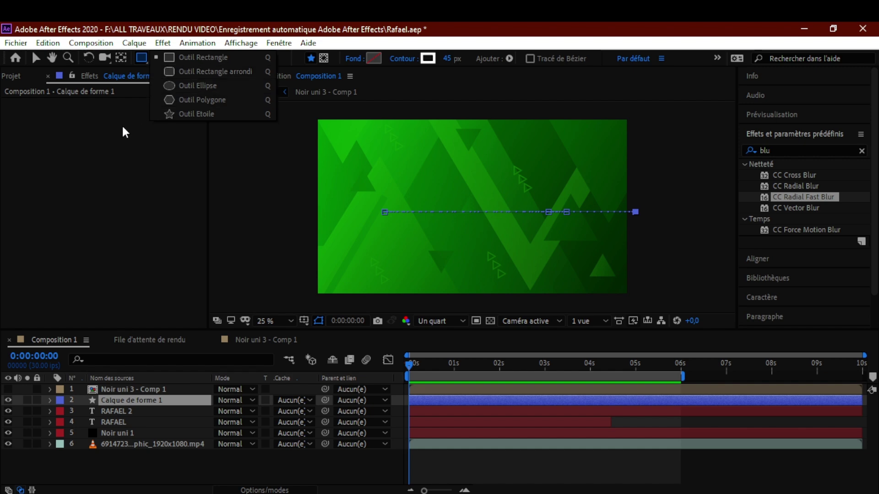
left_click(146, 123)
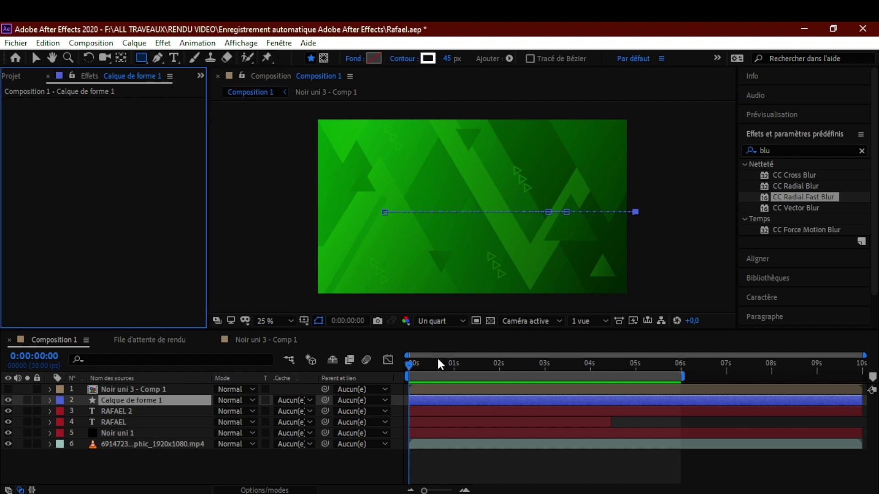
left_click_drag(438, 360, 503, 366)
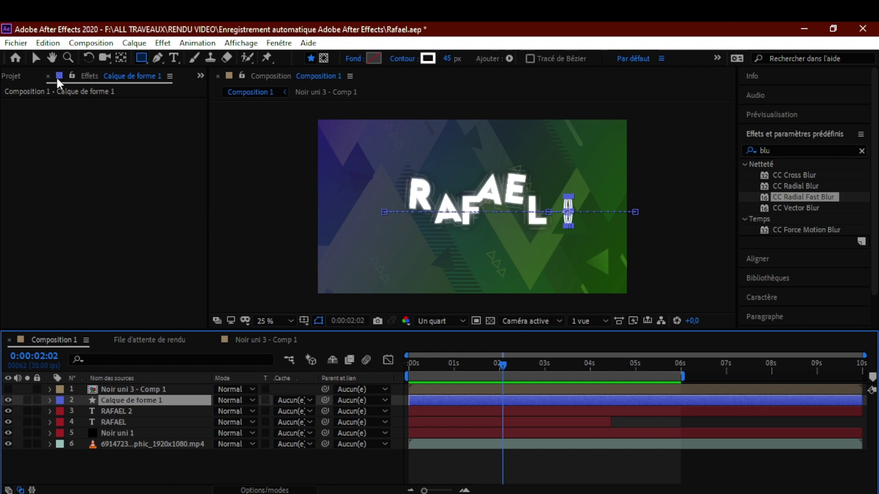
left_click(36, 58)
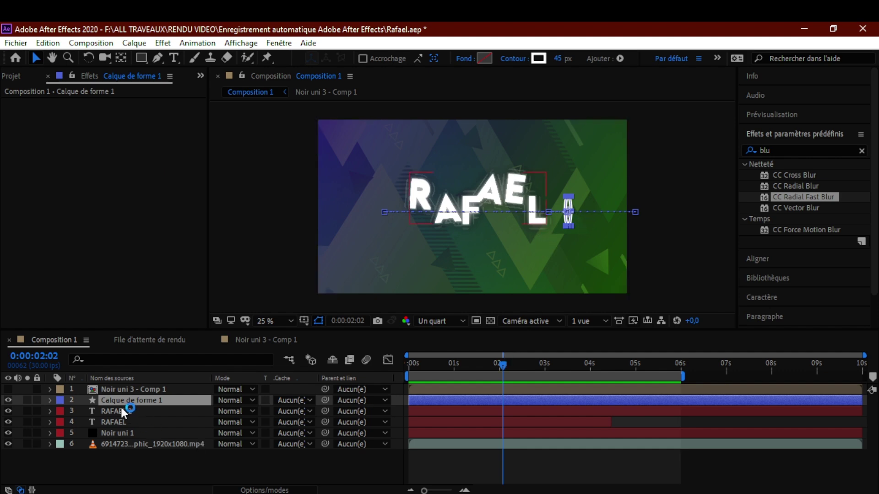
- Reveal Calque de forme 1's Position keyframes and its Echelle keyframes in turn, and collapse the layer
key("p")
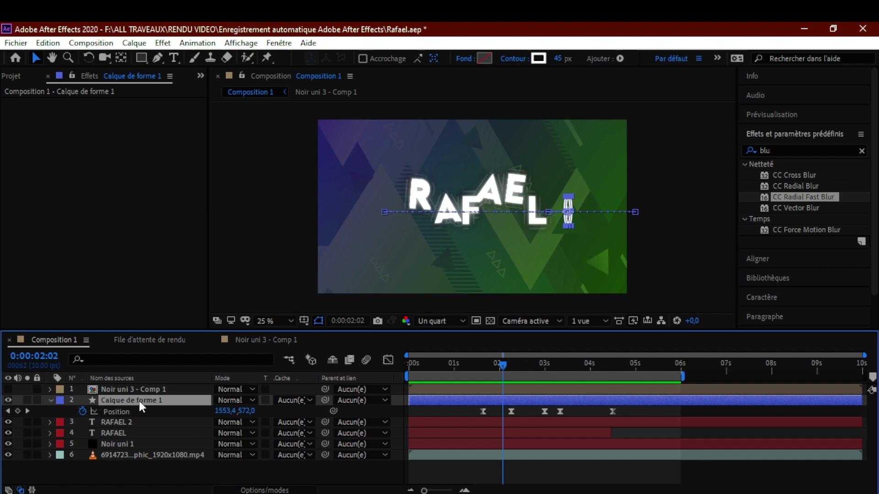
key("p")
key("s")
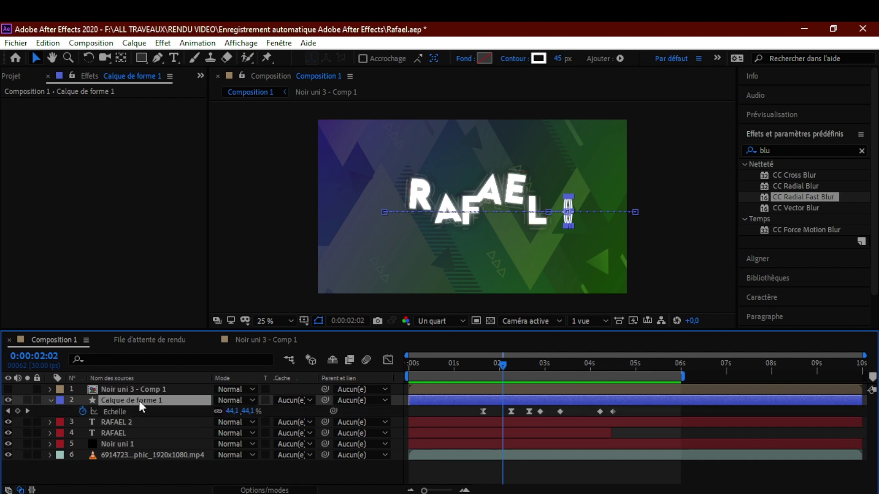
left_click(50, 400)
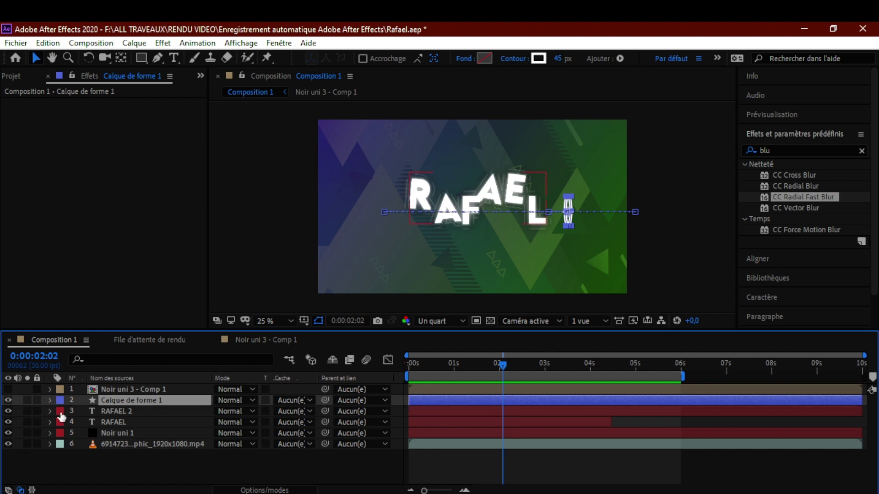
- Expand Calque de forme 1's Transformer group and examine its Position and Echelle keyframes, scrubbing to 0:00:04:16
key("ctrl+shift+a")
left_click(50, 400)
scroll(139, 451, "down", 2)
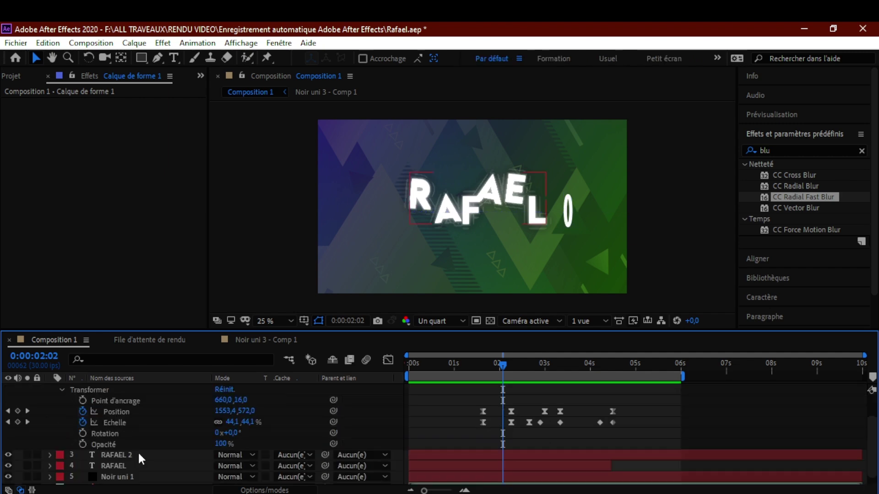
left_click(116, 413)
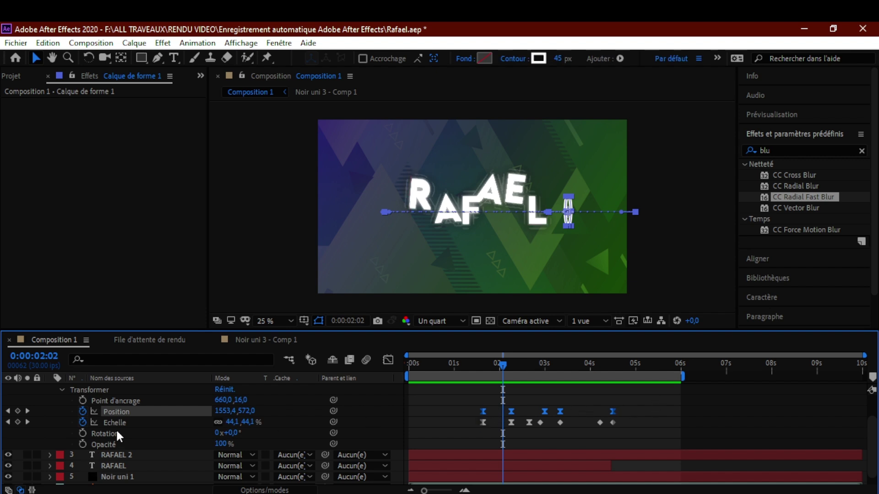
left_click(136, 424)
left_click_drag(505, 364, 614, 392)
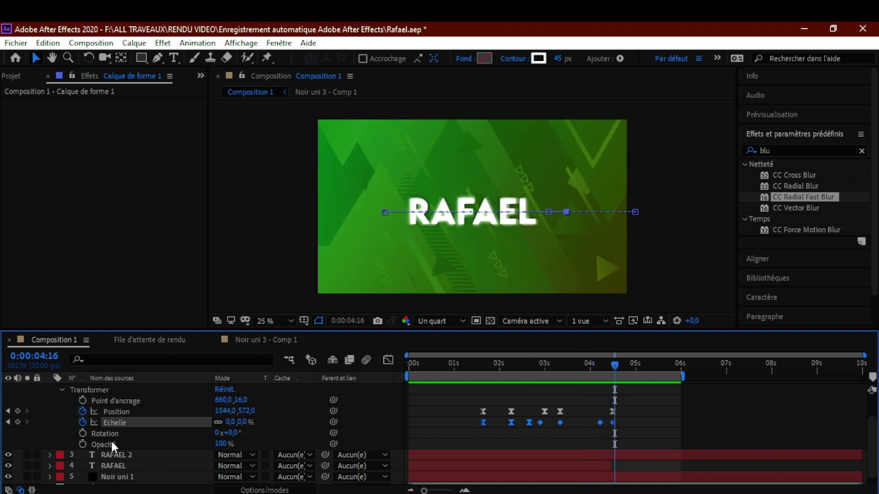
- Preview the shape and text animation from the start and return the playhead to 0:00:00:00
left_click(465, 364)
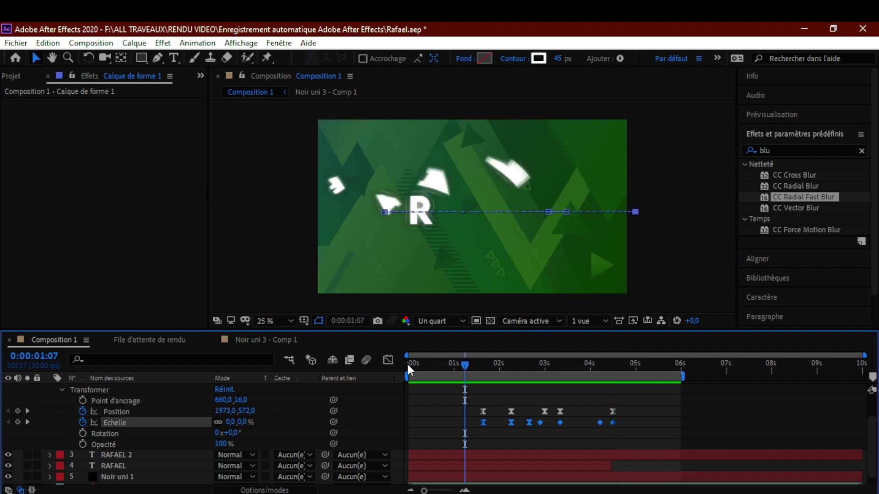
left_click_drag(442, 362, 403, 364)
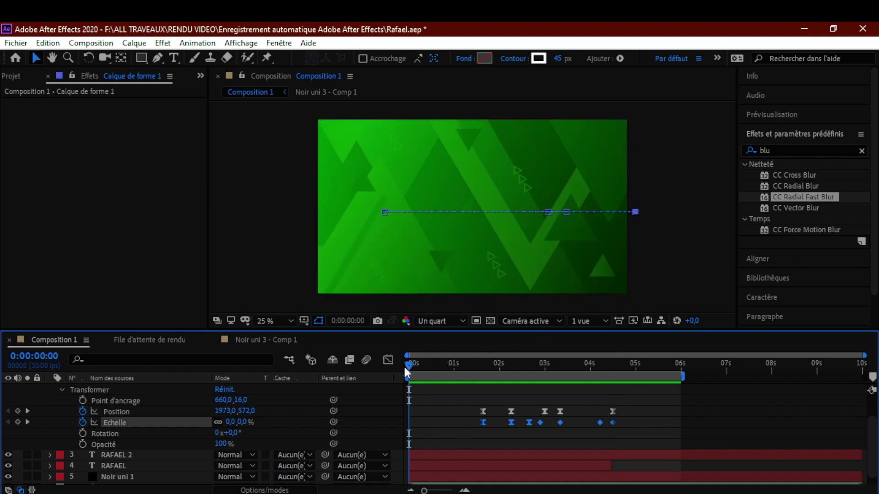
key("space")
left_click_drag(410, 361, 424, 367)
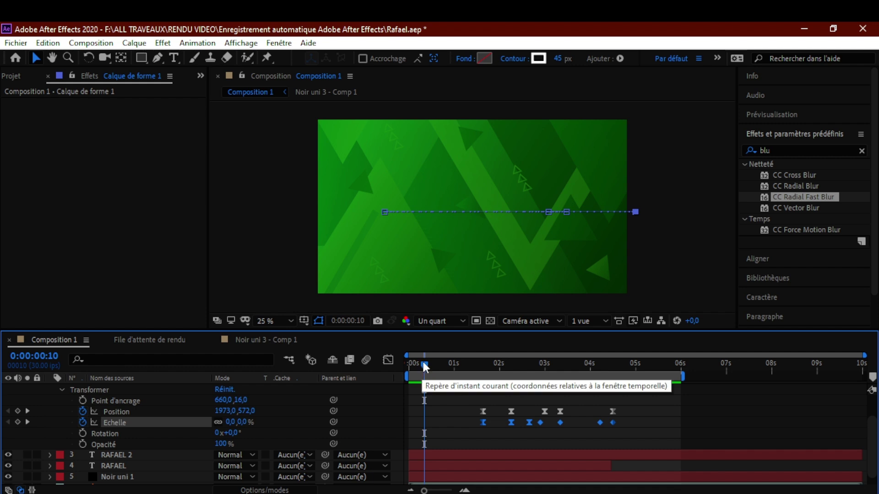
left_click_drag(422, 367, 406, 377)
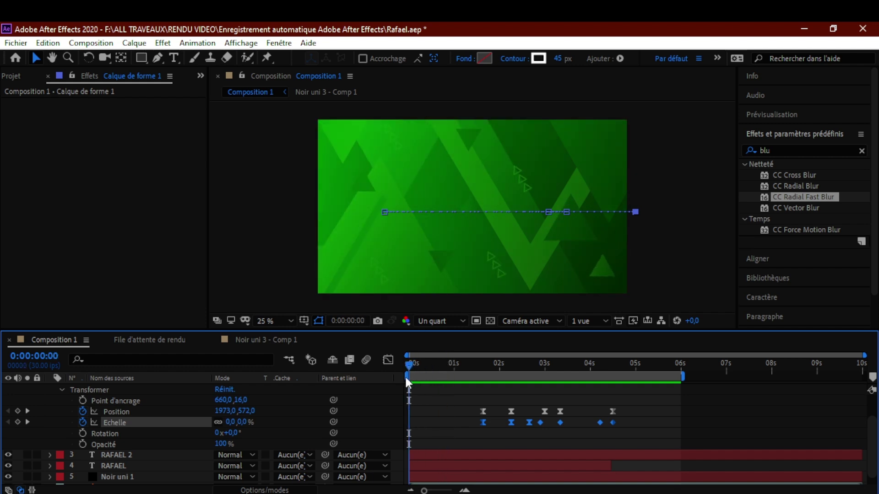
- Collapse Calque de forme 1's properties and scrub the animation from the start to 0:00:01:27
left_click(62, 389)
left_click(51, 401)
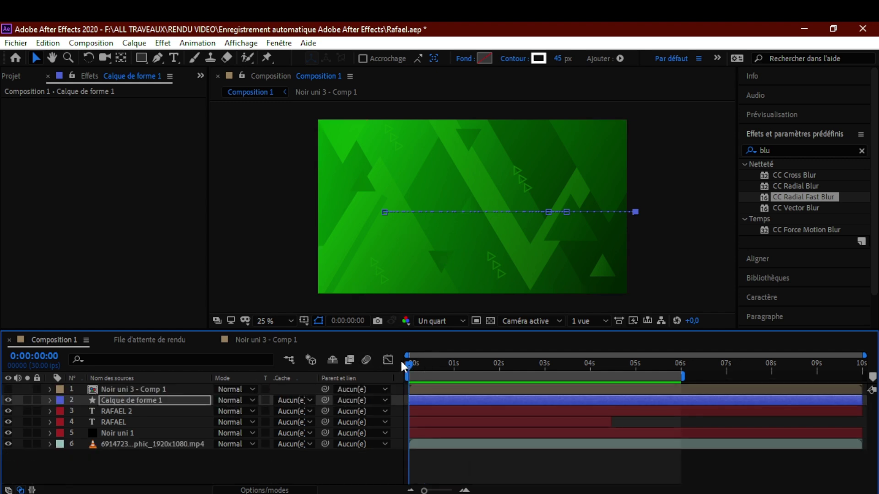
left_click_drag(413, 364, 449, 363)
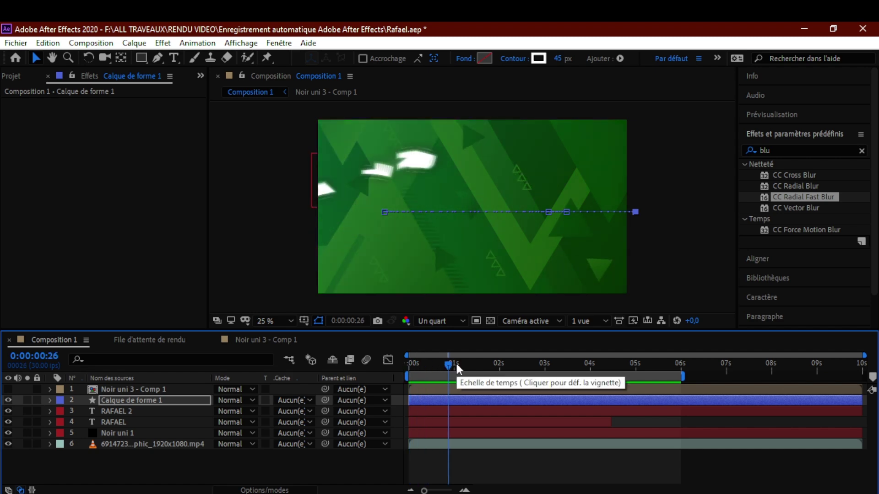
left_click_drag(449, 365, 495, 369)
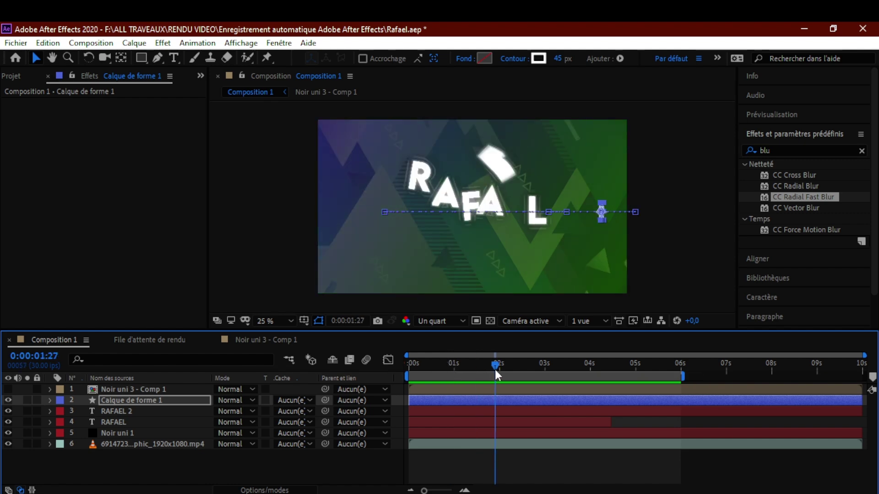